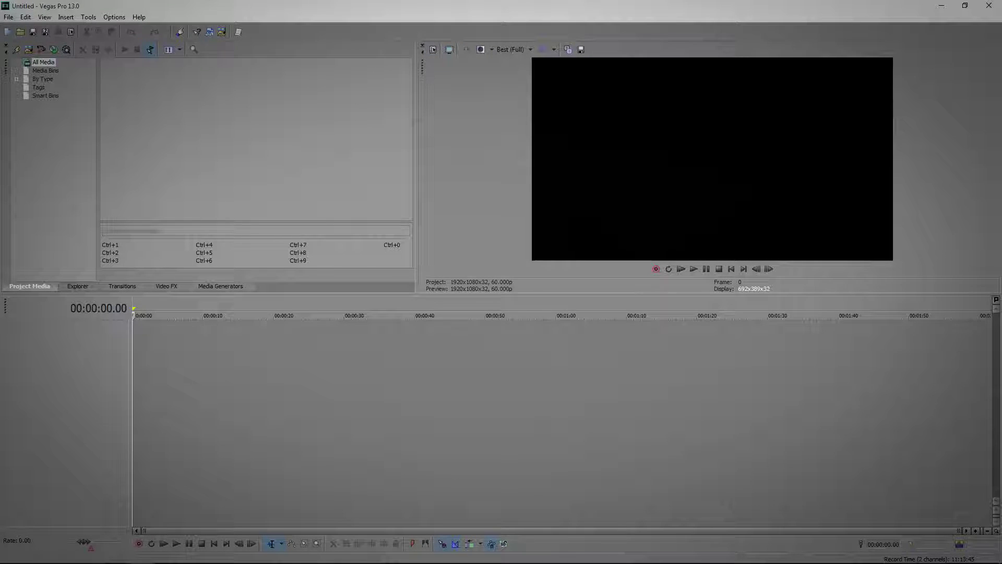
Step: Start a new project with the Elqte template and a frame size of 1,920 by 1,080
left_click(8, 17)
left_click(8, 17)
left_click(8, 17)
left_click(15, 29)
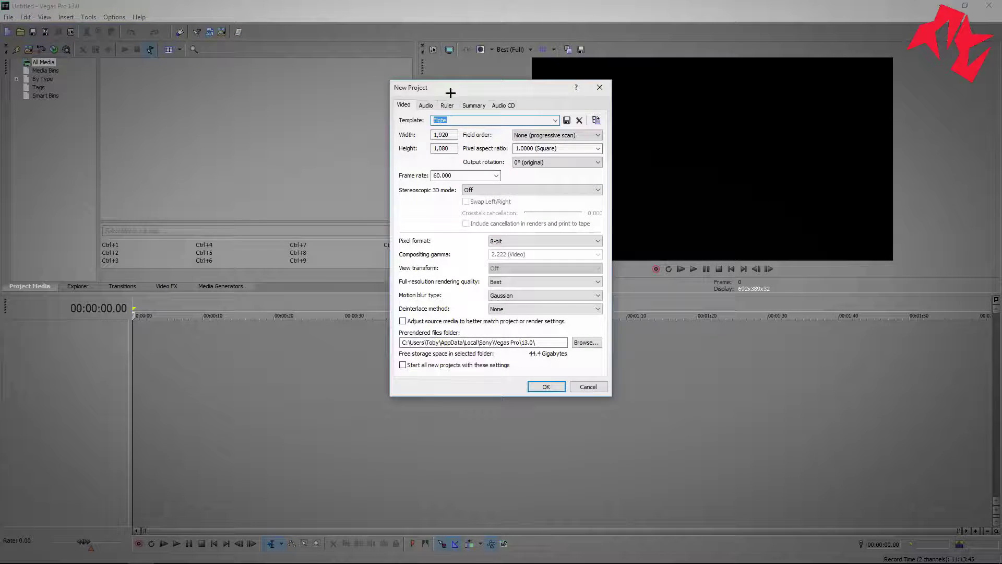
left_click_drag(406, 83, 423, 113)
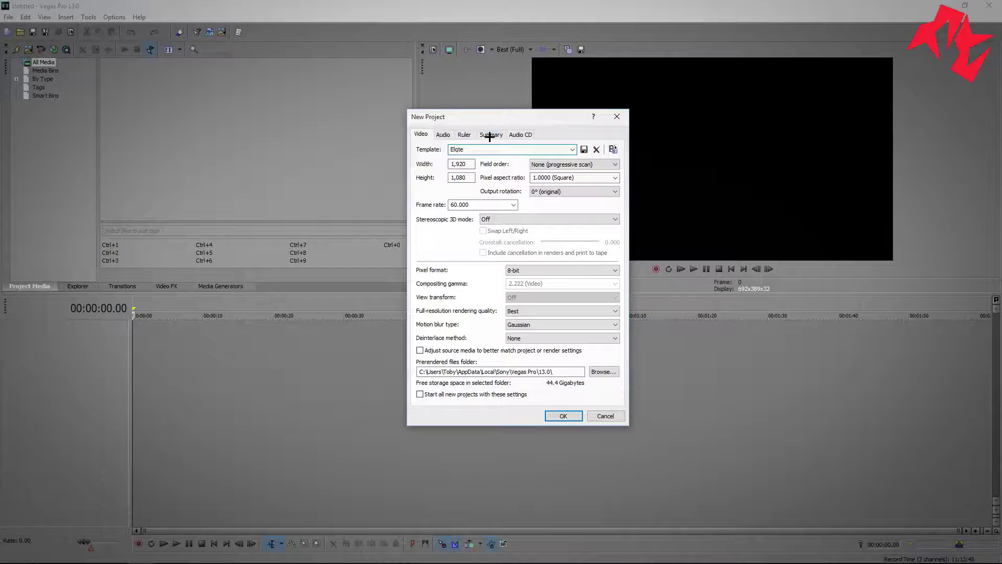
type("Elqte")
left_click(468, 163)
double_click(459, 177)
left_click(465, 179)
Step: Set field order to None (progressive scan), pixel aspect ratio to 1.0000 (Square), output rotation to 0° (original) and stereoscopic 3D mode to Off
left_click(564, 164)
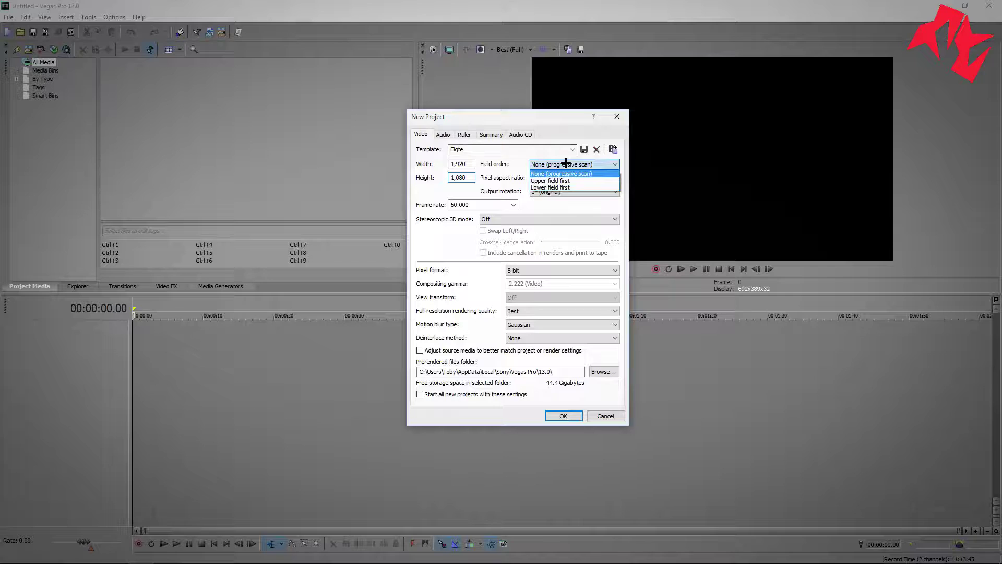
left_click(562, 173)
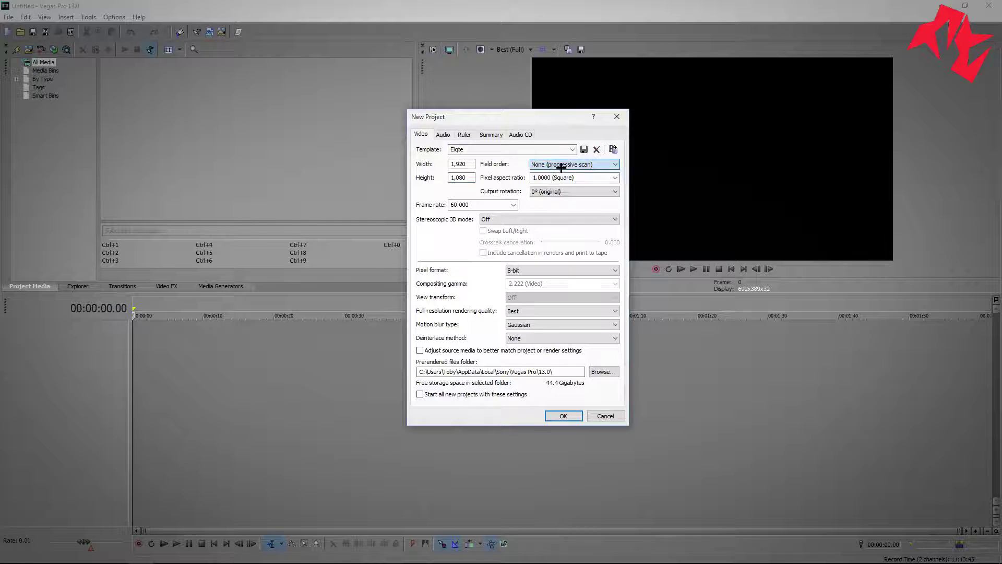
left_click(569, 177)
left_click(581, 180)
left_click(577, 192)
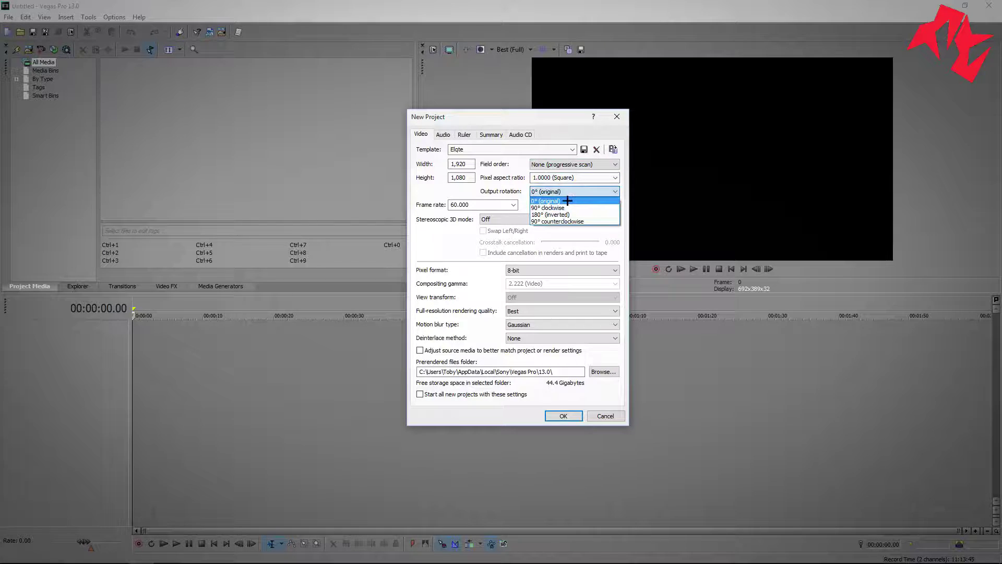
left_click(567, 200)
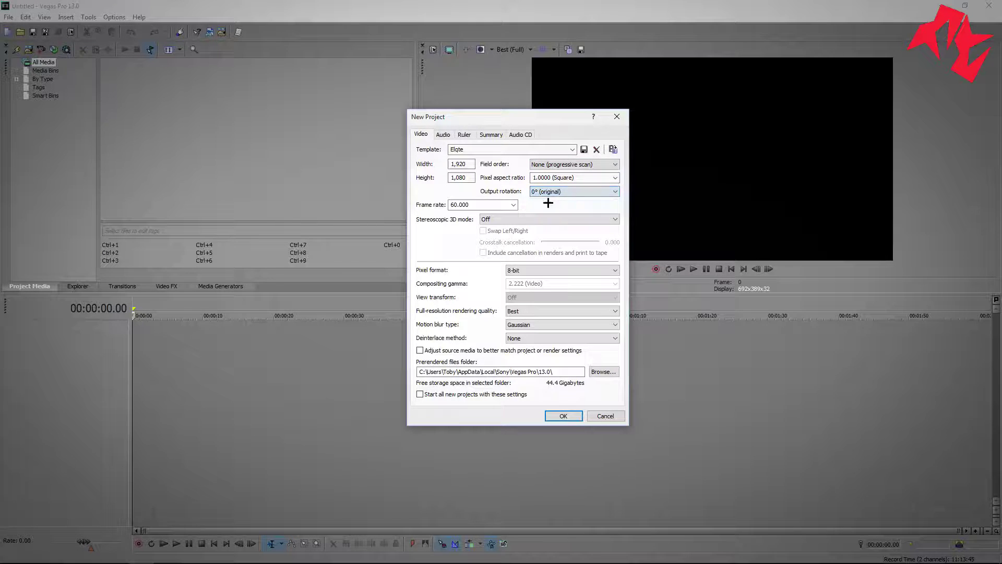
left_click(507, 219)
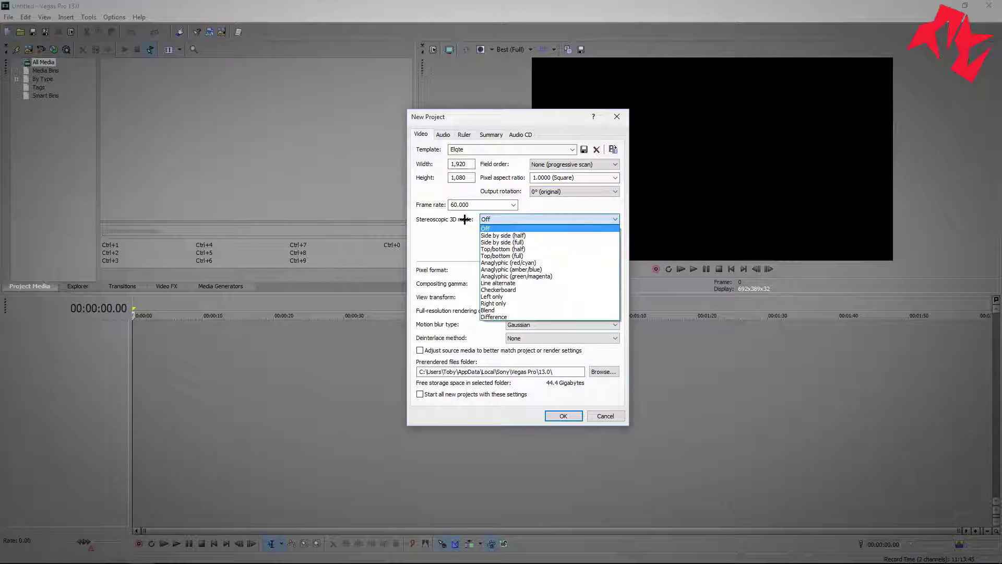
left_click(513, 225)
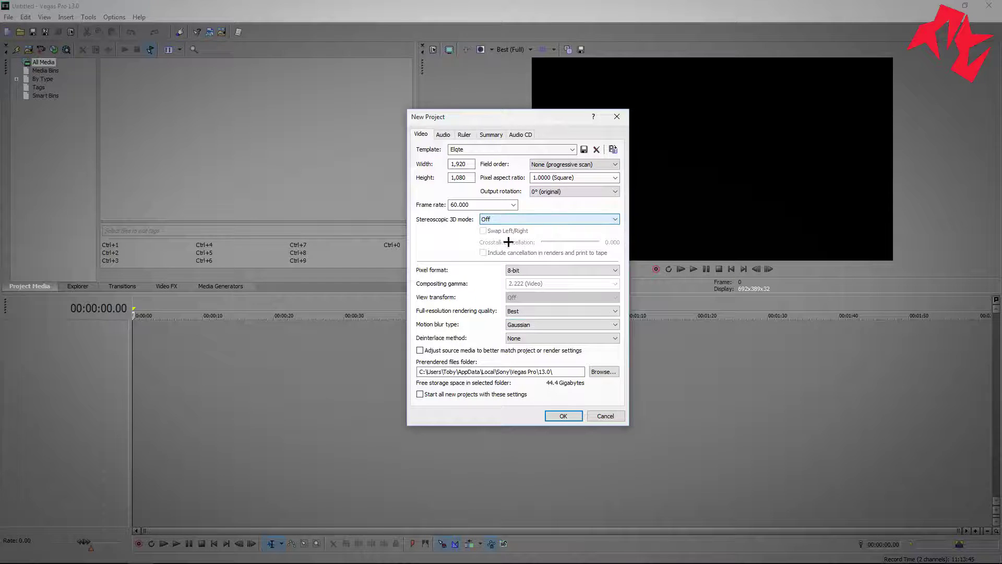
Step: Set pixel format to 8-bit, full-resolution rendering quality to Best, motion blur type to Gaussian and deinterlace method to None
left_click(525, 270)
left_click(526, 279)
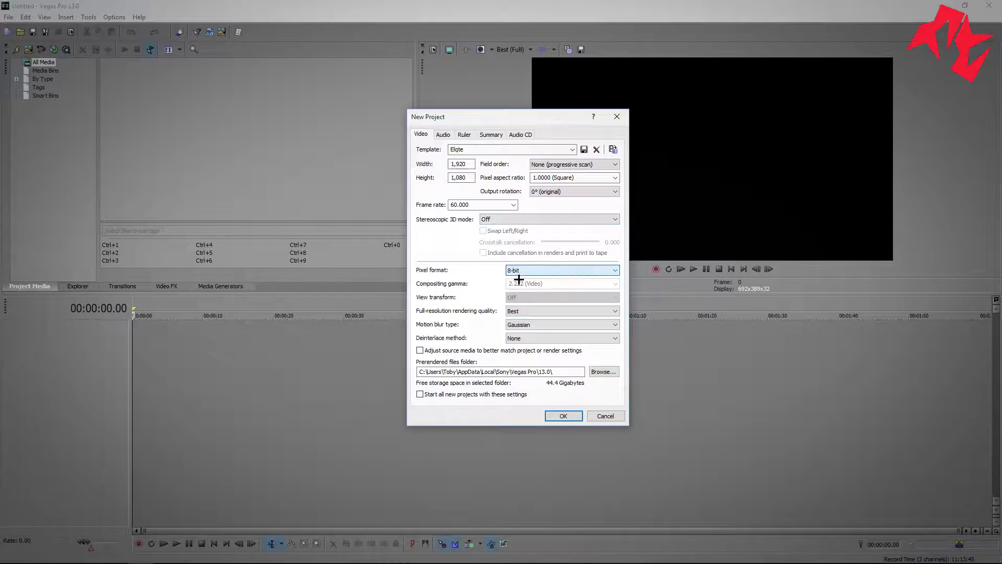
left_click(517, 310)
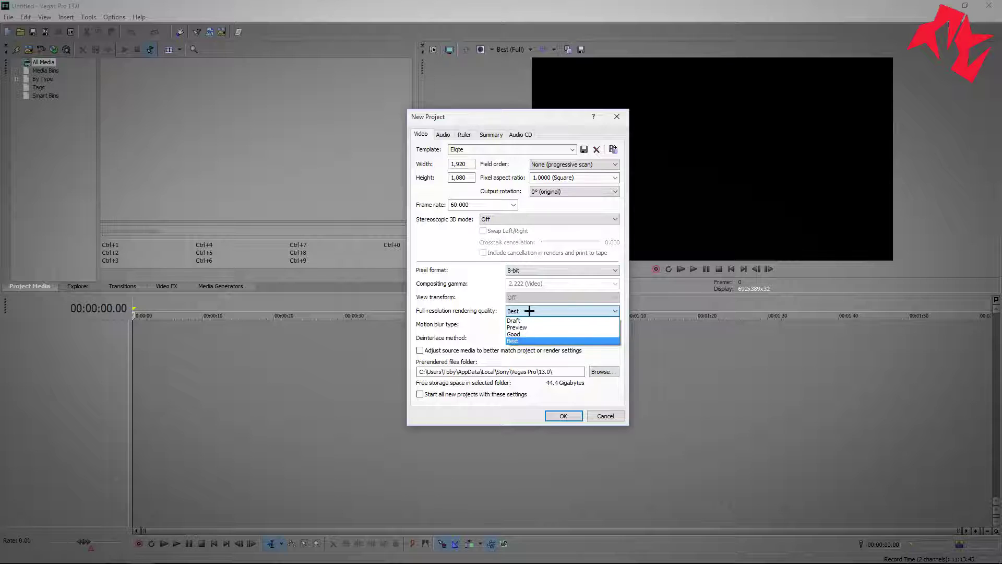
left_click(529, 311)
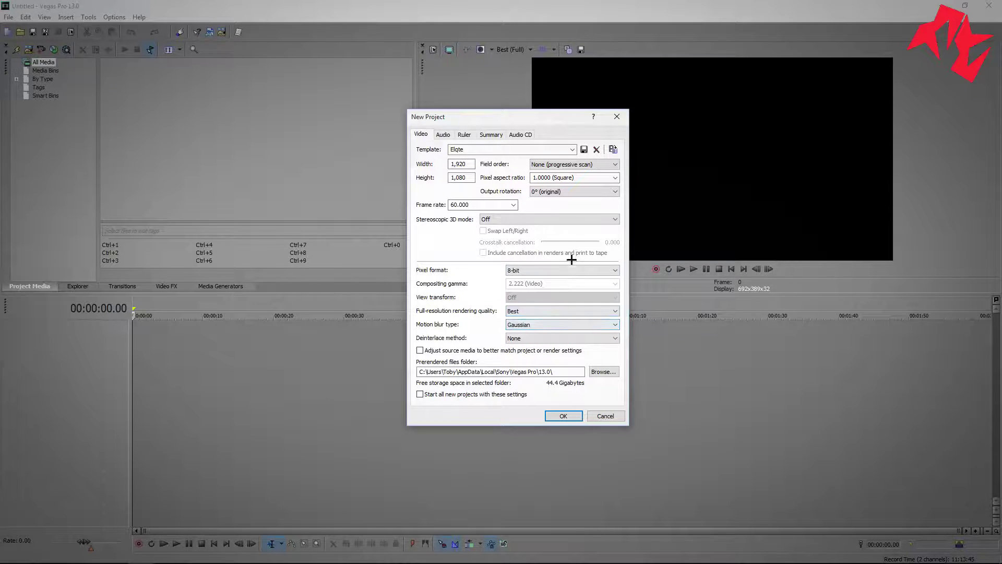
left_click(553, 324)
left_click(526, 332)
left_click(528, 325)
left_click(523, 333)
left_click(566, 338)
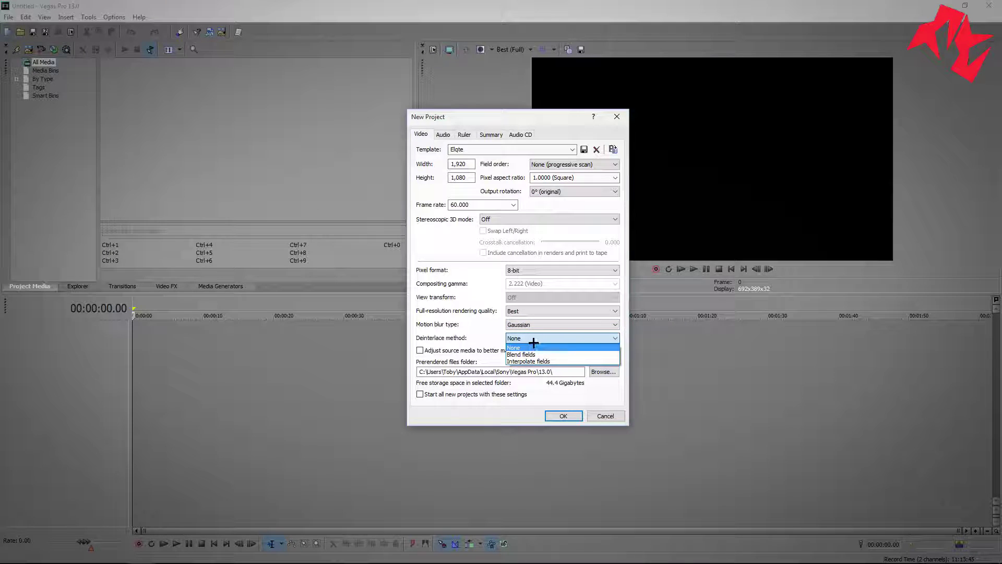
left_click(534, 346)
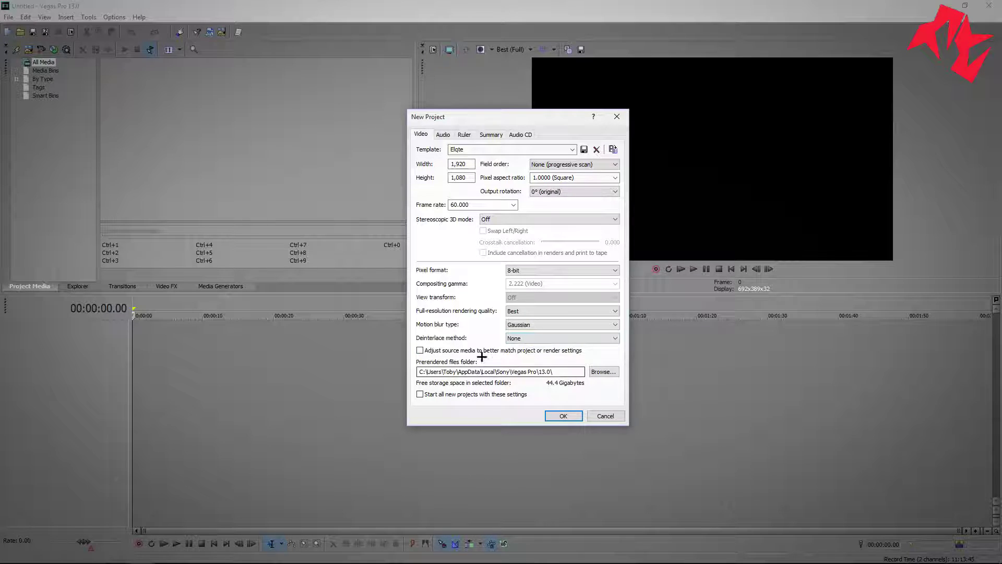
Step: Configure the project audio as Stereo with 0 stereo busses, 192,000 Hz sample rate, 24 bit depth and Best resample and stretch quality
left_click(443, 135)
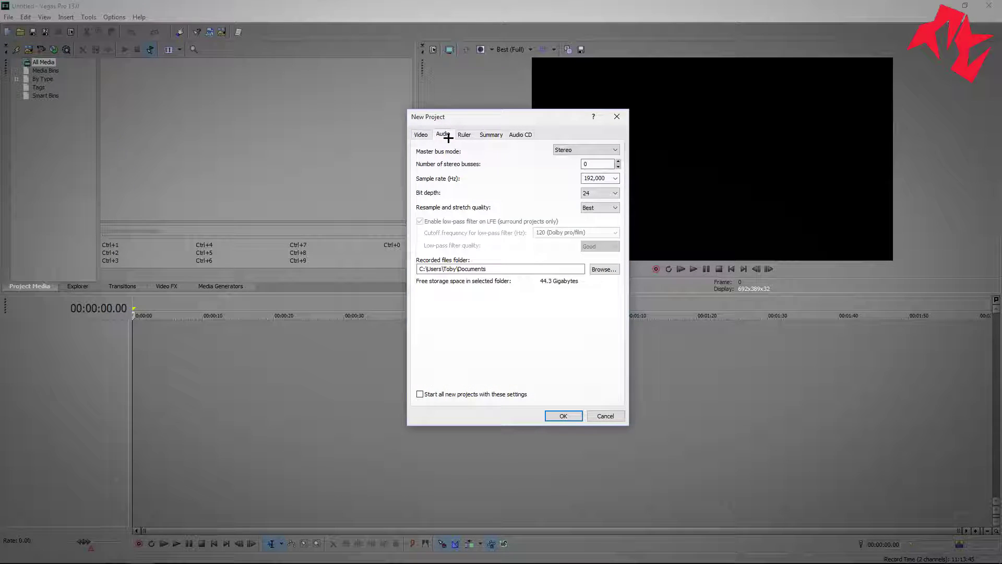
left_click(556, 150)
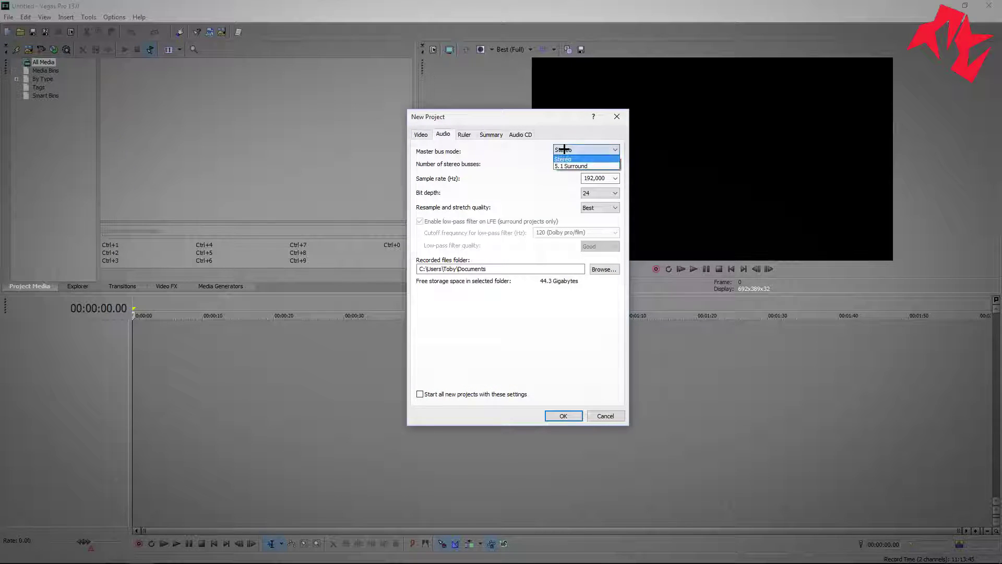
left_click(565, 157)
left_click(597, 166)
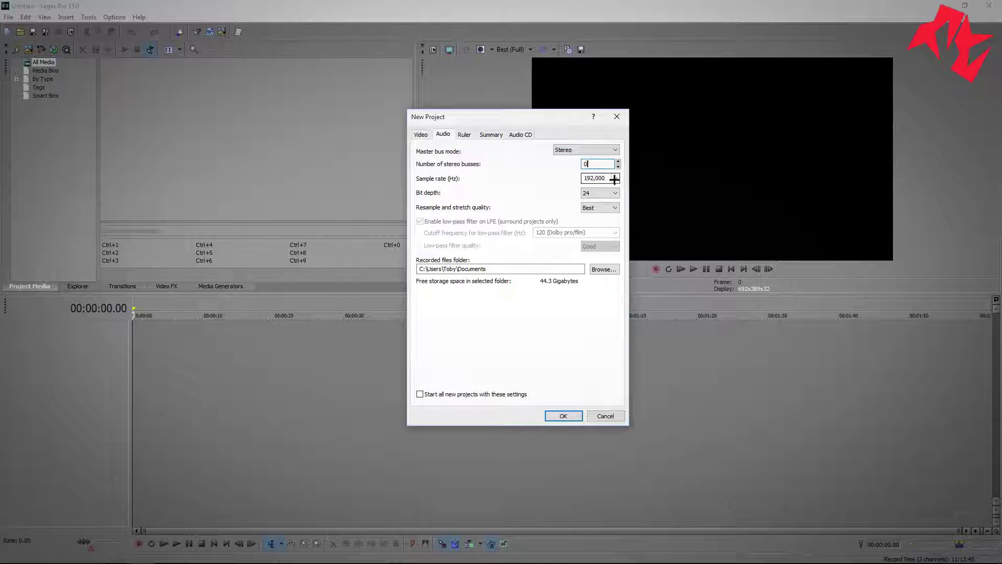
left_click(606, 178)
left_click(603, 178)
left_click(603, 193)
left_click(586, 216)
left_click(590, 208)
left_click(597, 231)
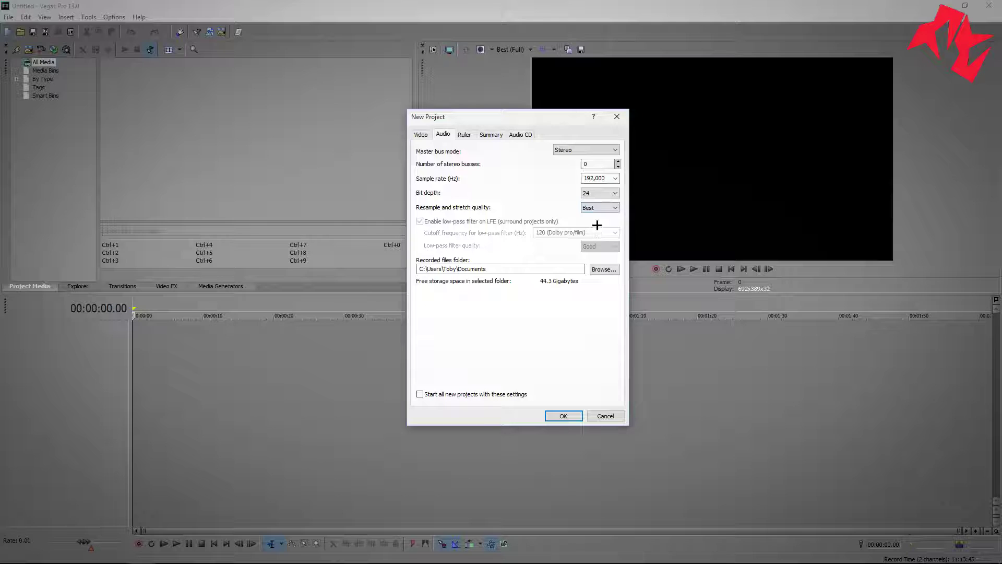
Step: Review the new project's ruler, summary and audio CD settings, and return to the video settings
left_click(464, 135)
left_click(441, 132)
left_click(464, 135)
left_click(491, 135)
left_click(518, 134)
left_click(421, 134)
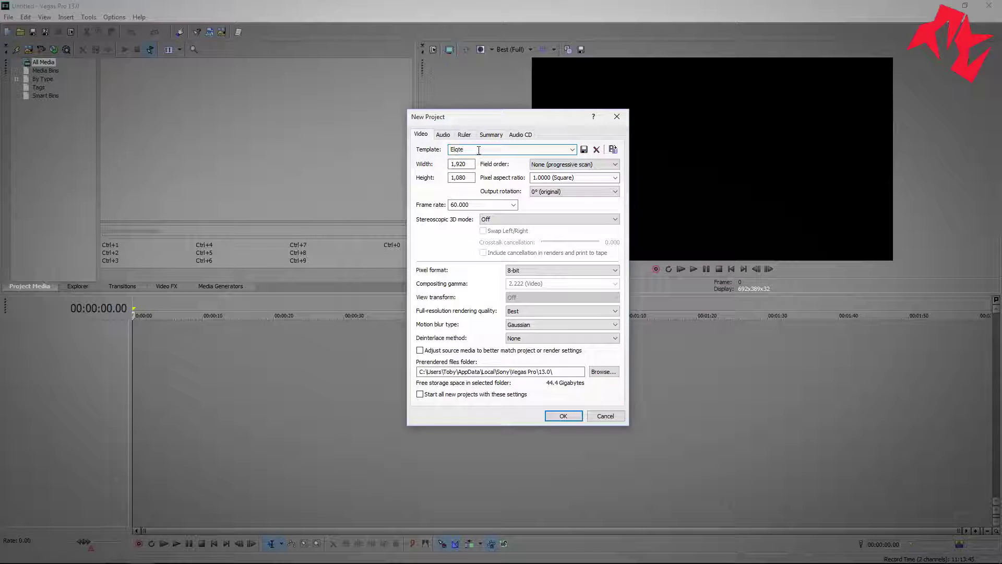
Step: Check the available project templates, keep Elqte and create the project with the configured settings
key("End")
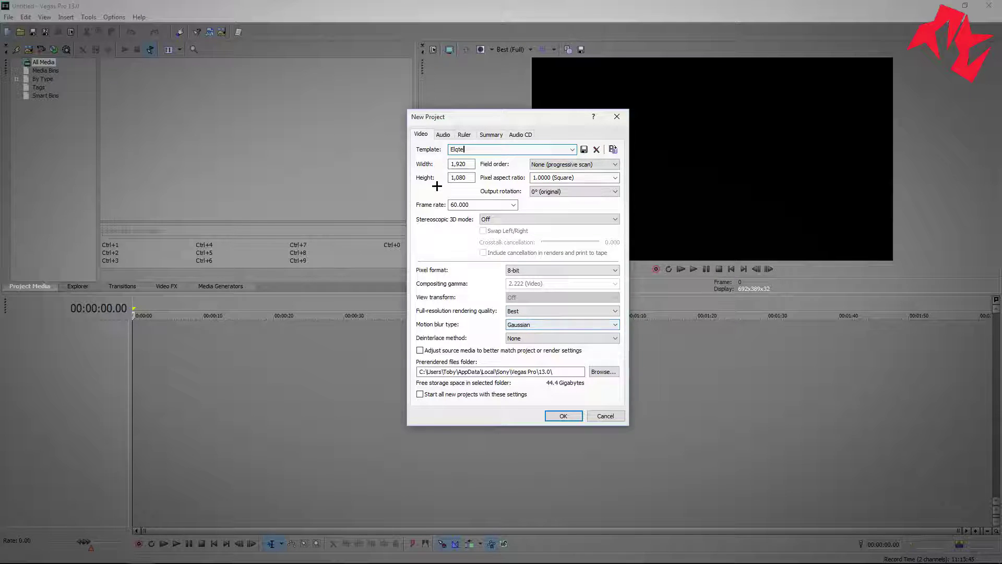
left_click(572, 149)
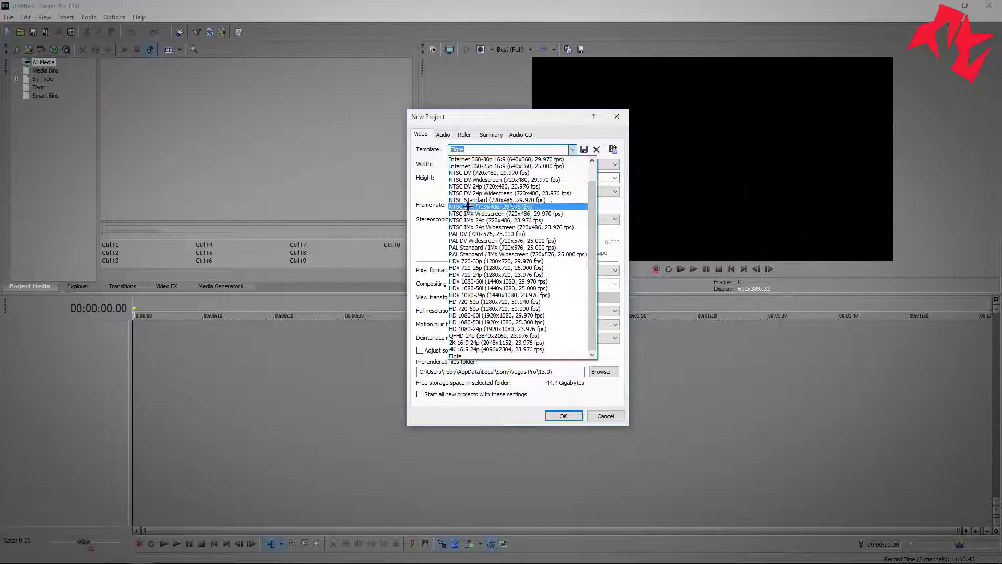
left_click(521, 108)
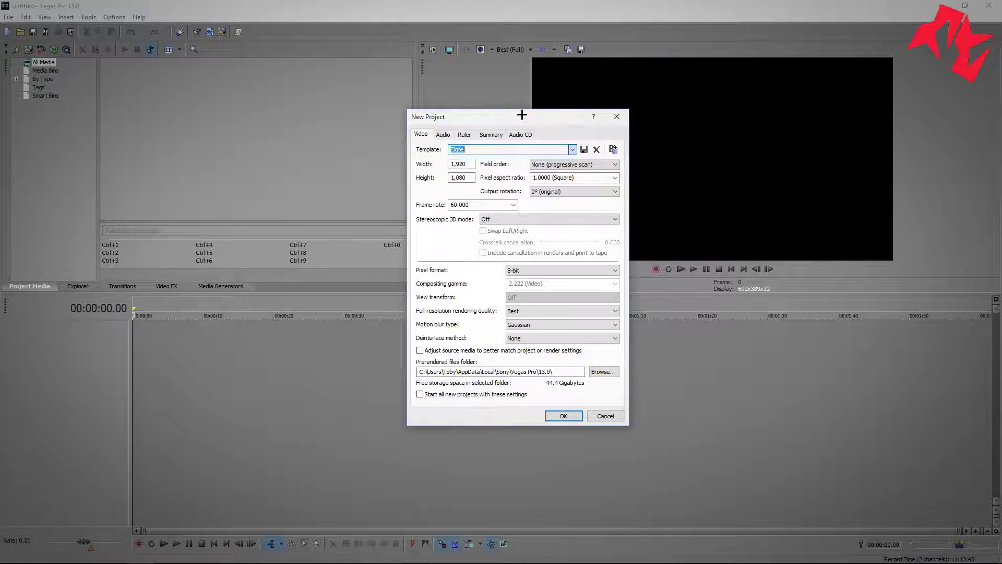
left_click(564, 416)
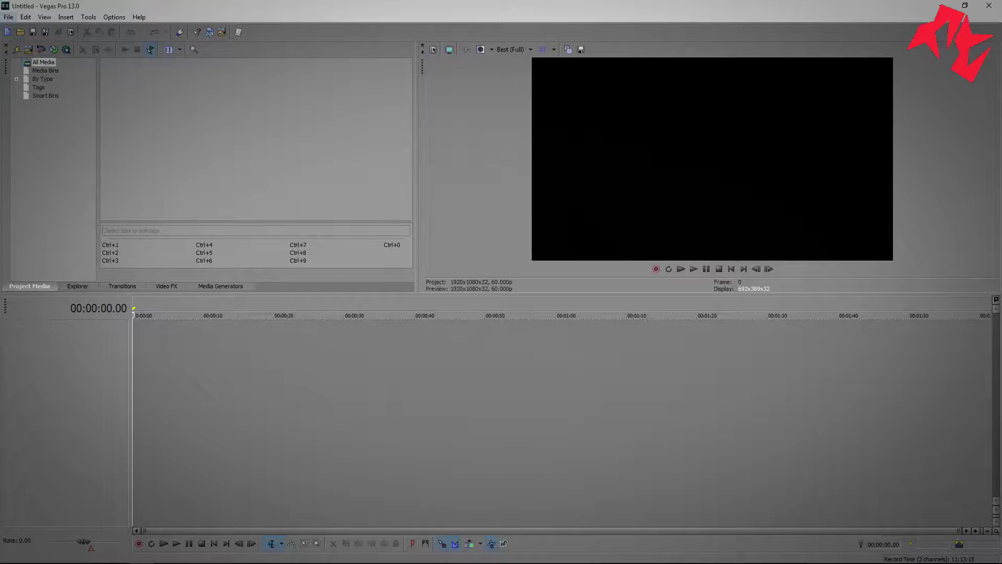
left_click(8, 17)
mouse_move(28, 125)
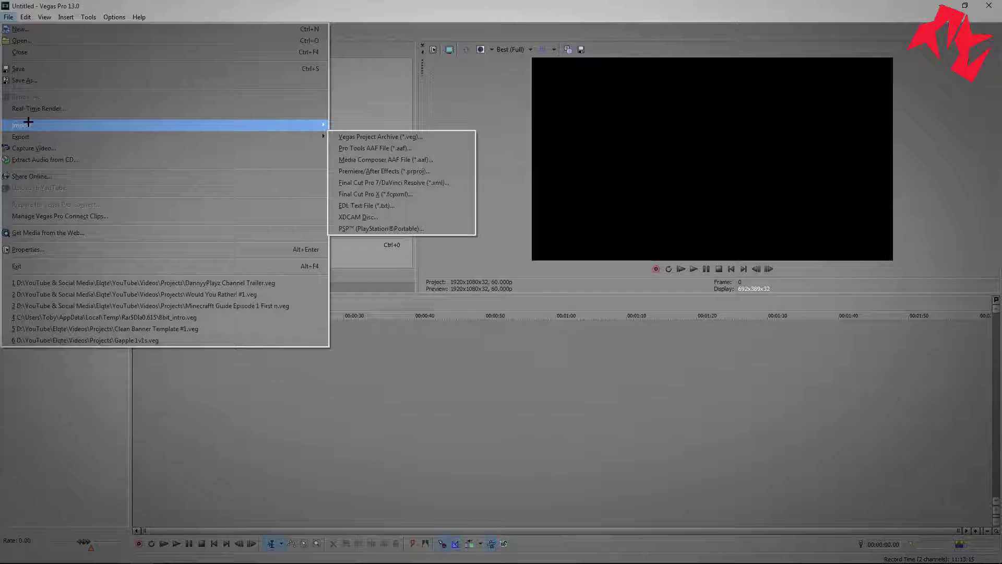
left_click(358, 125)
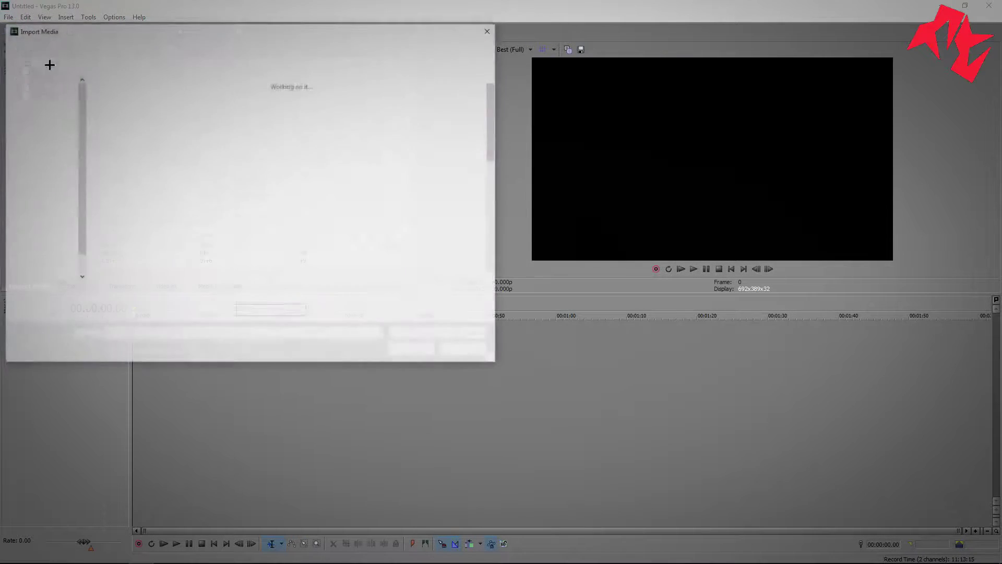
left_click_drag(81, 31, 331, 103)
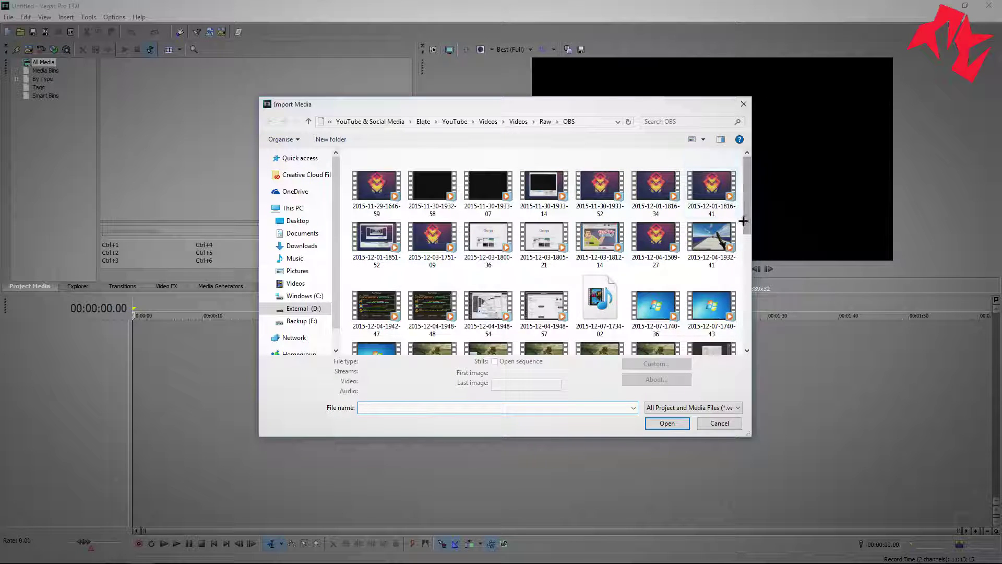
scroll(678, 224, "down", 6)
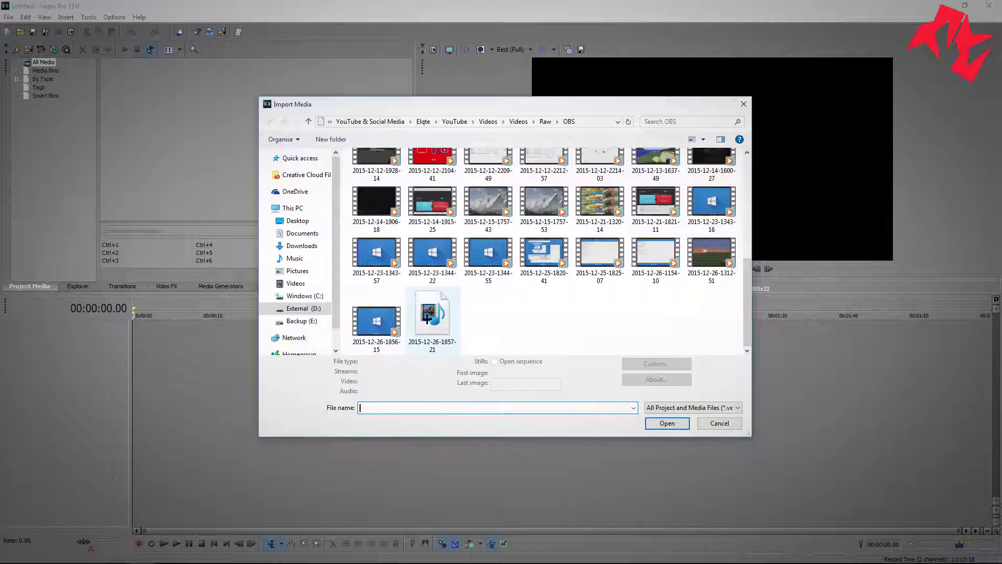
left_click(430, 317)
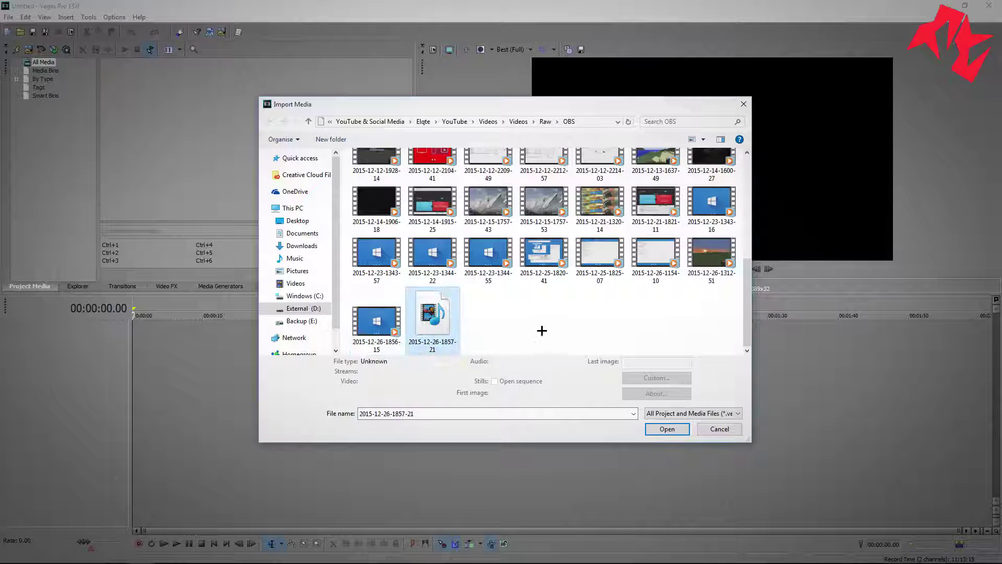
left_click(667, 259)
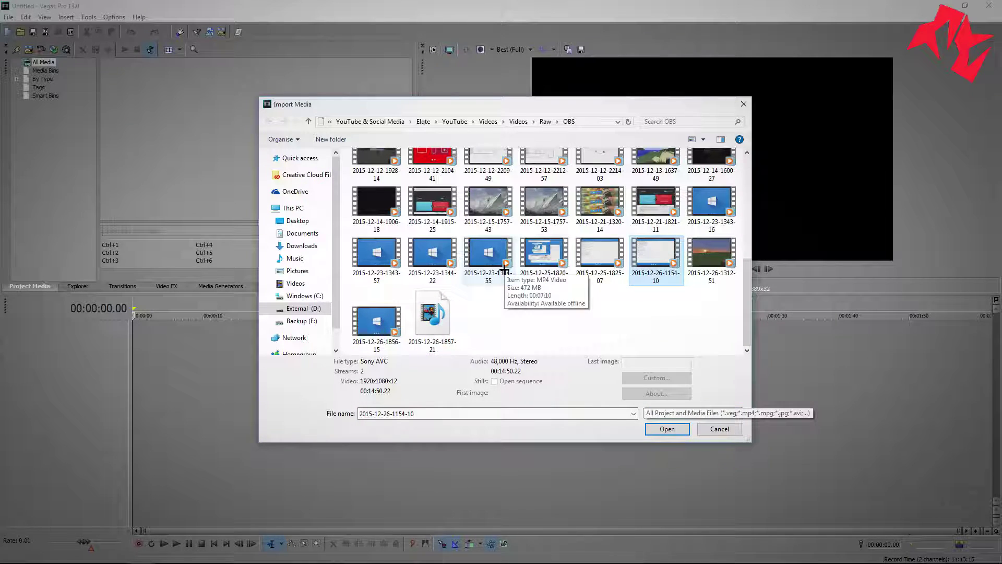
double_click(543, 253)
Step: Place the imported clip with its audio at the start of the empty timeline
left_click_drag(137, 95, 173, 445)
left_click(586, 223)
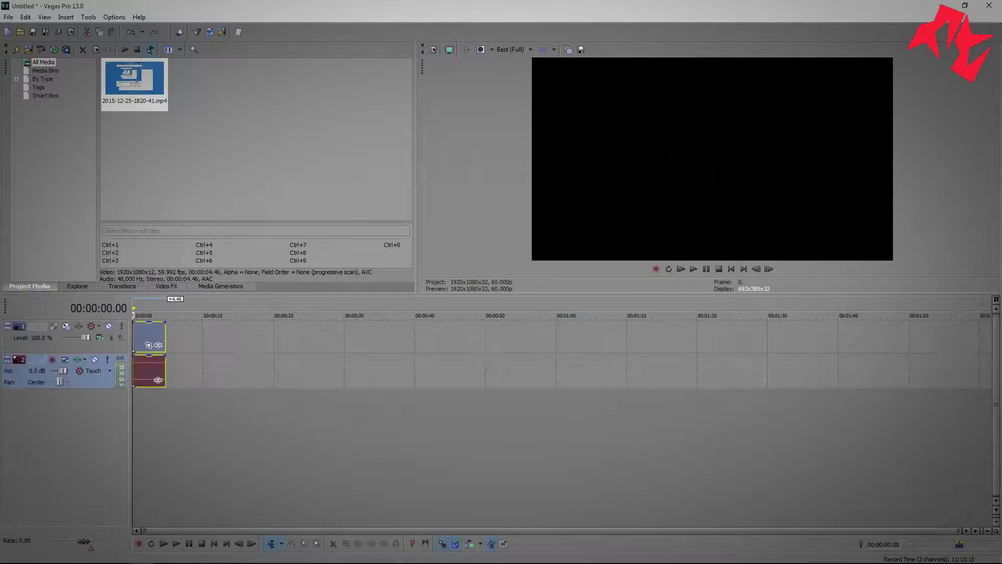
left_click(142, 402)
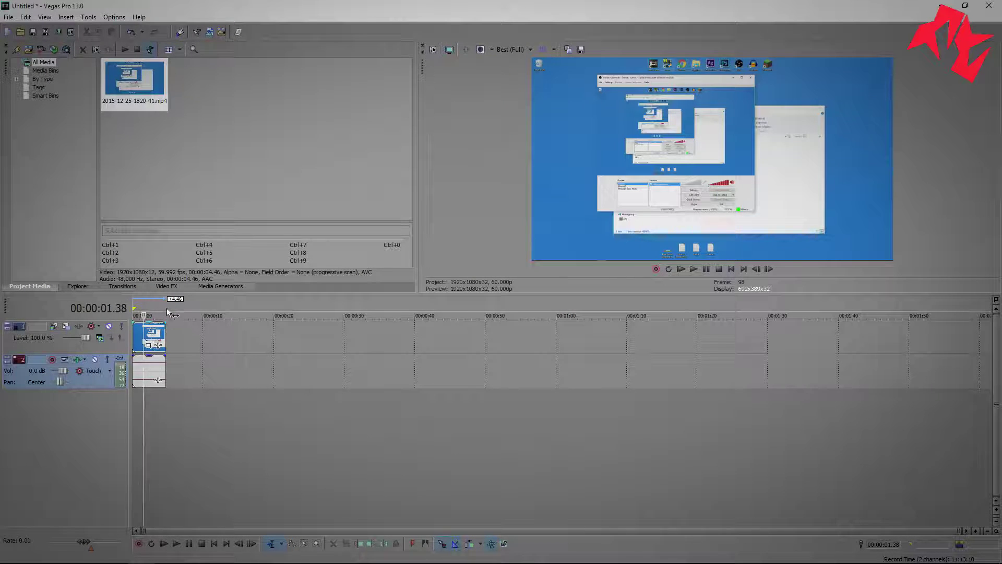
Step: In the video event's properties, turn off Maintain aspect ratio and choose Disable resample
right_click(150, 338)
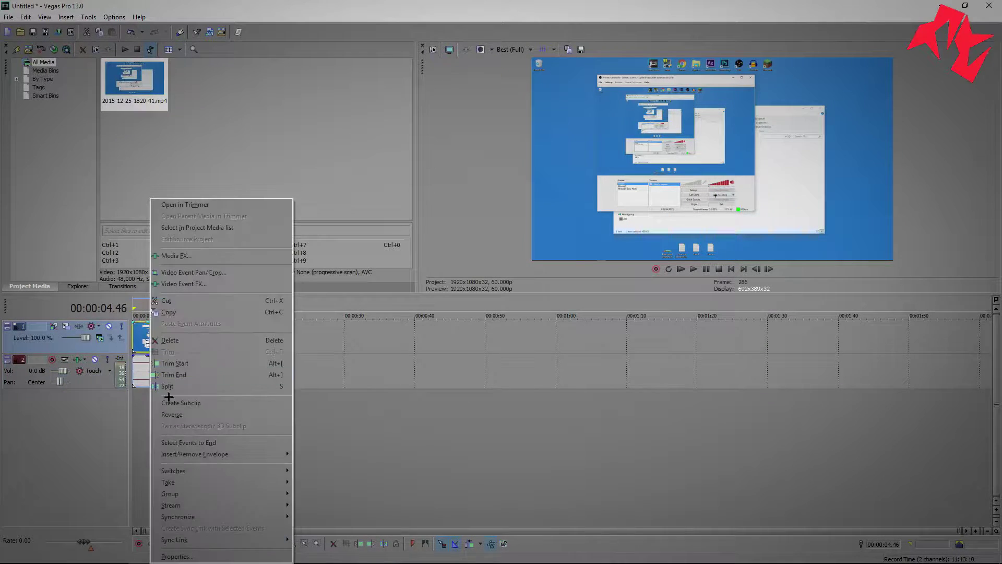
left_click(193, 555)
left_click(445, 177)
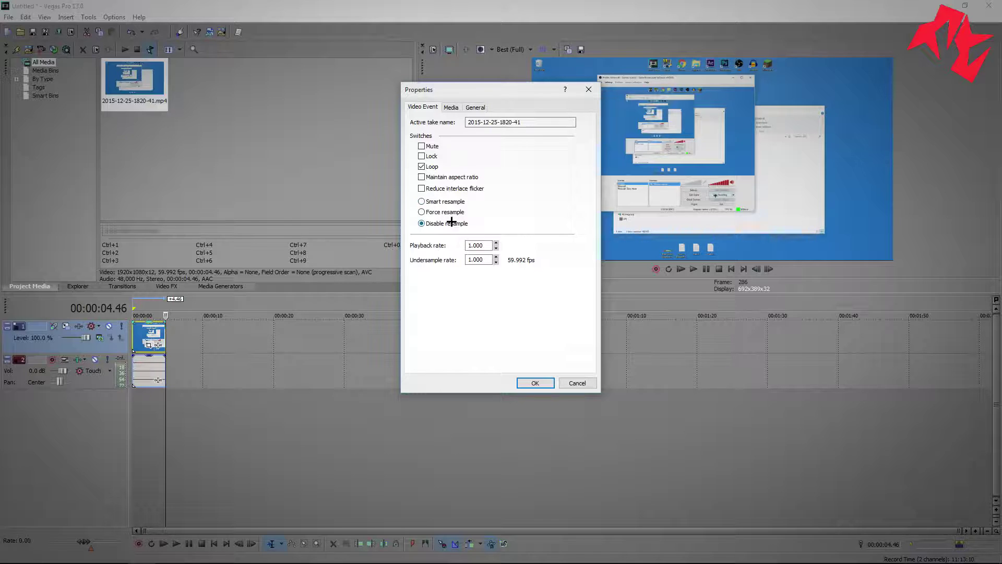
left_click(533, 382)
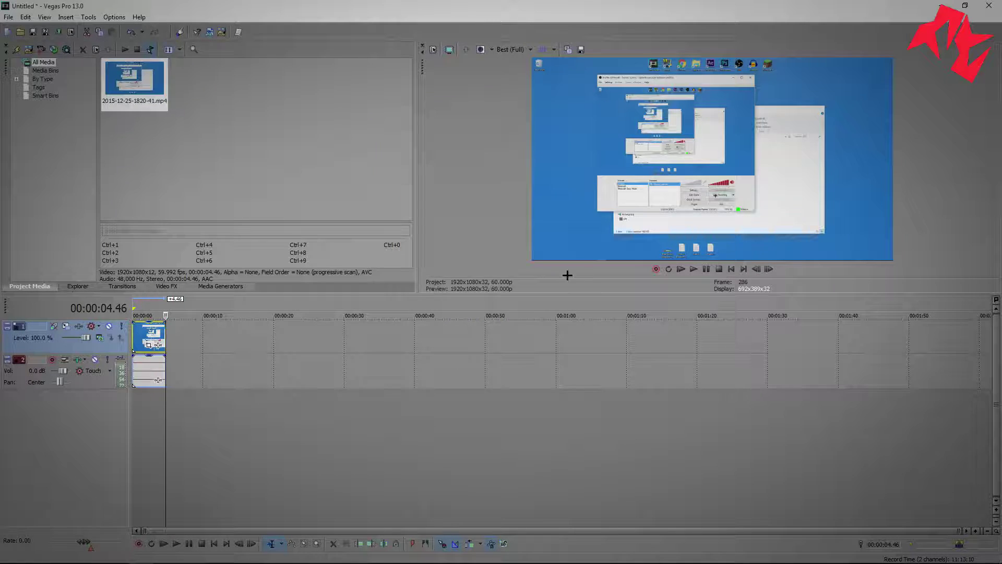
Step: Set the loop region to span the full length of the clip on the timeline
double_click(167, 301)
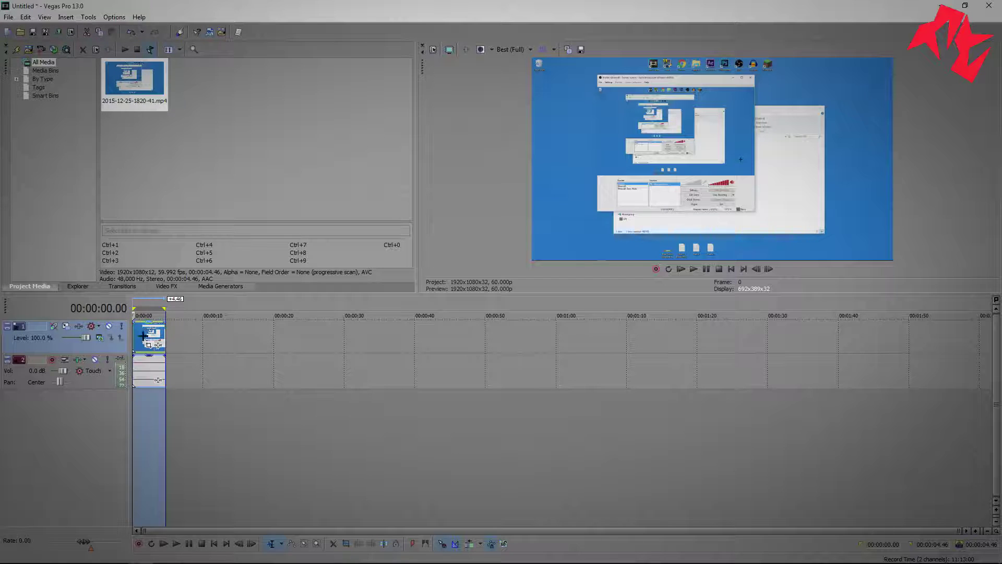
left_click(9, 17)
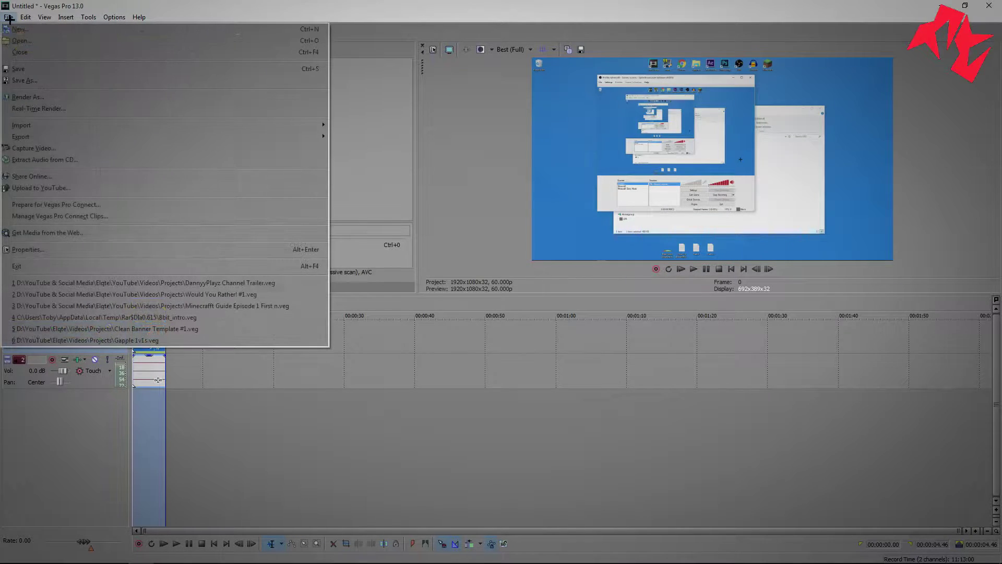
left_click(17, 30)
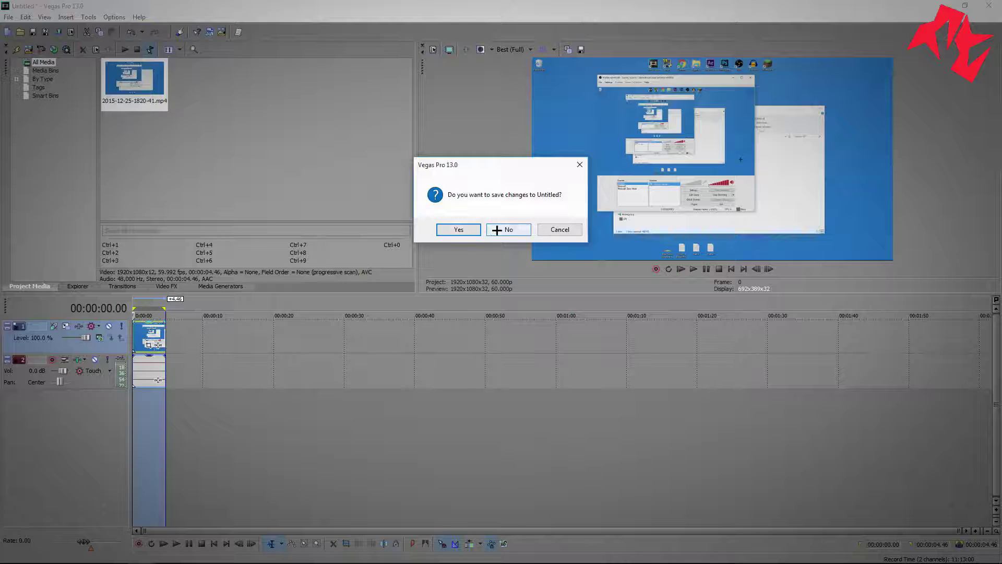
left_click(553, 230)
Step: Open the Render As settings, list more than the favorites, and choose the MainConcept AVC/AAC template Internet HD 1080p
left_click(8, 17)
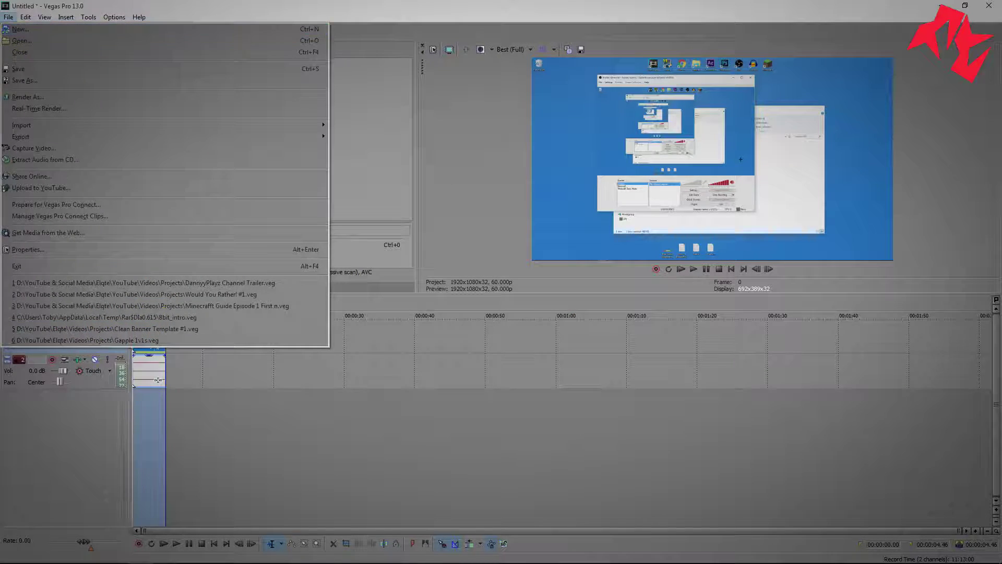
left_click(31, 96)
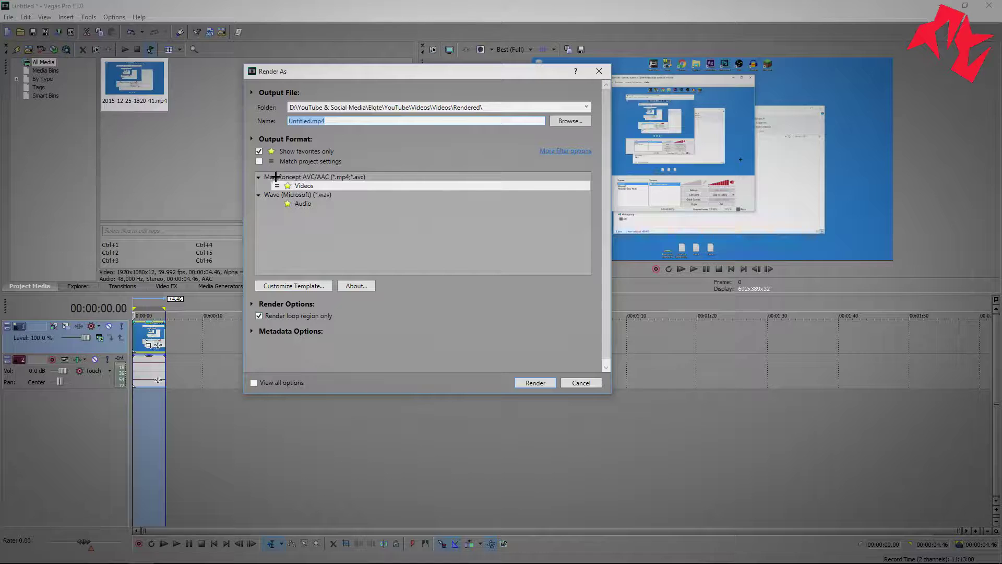
left_click(259, 151)
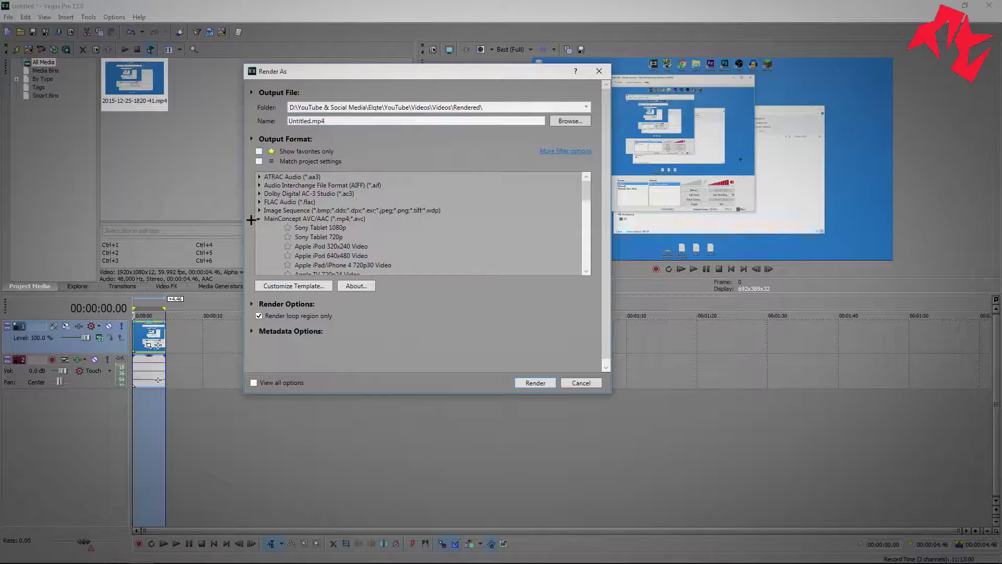
left_click(272, 219)
scroll(355, 240, "down", 1)
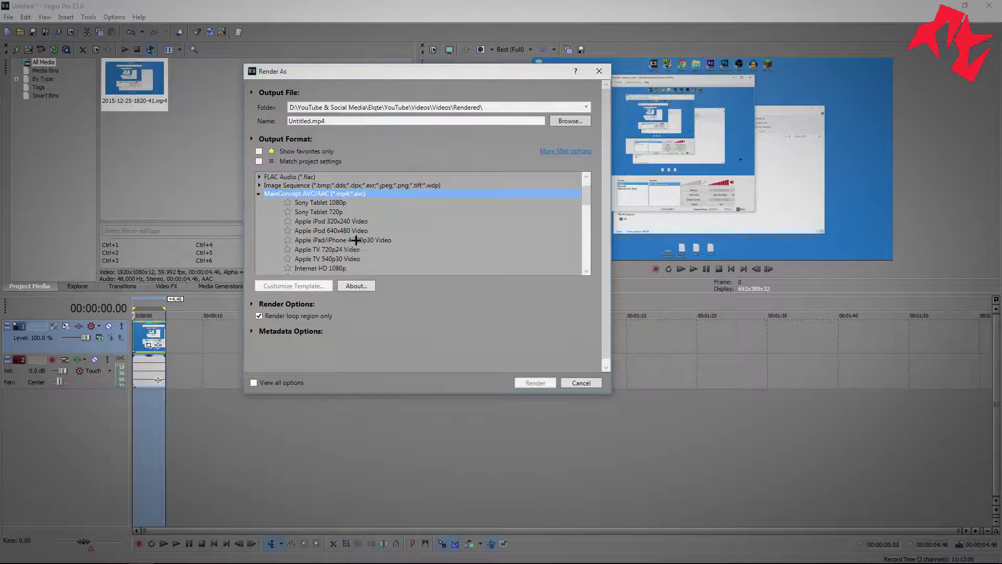
scroll(348, 234, "down", 2)
left_click(332, 242)
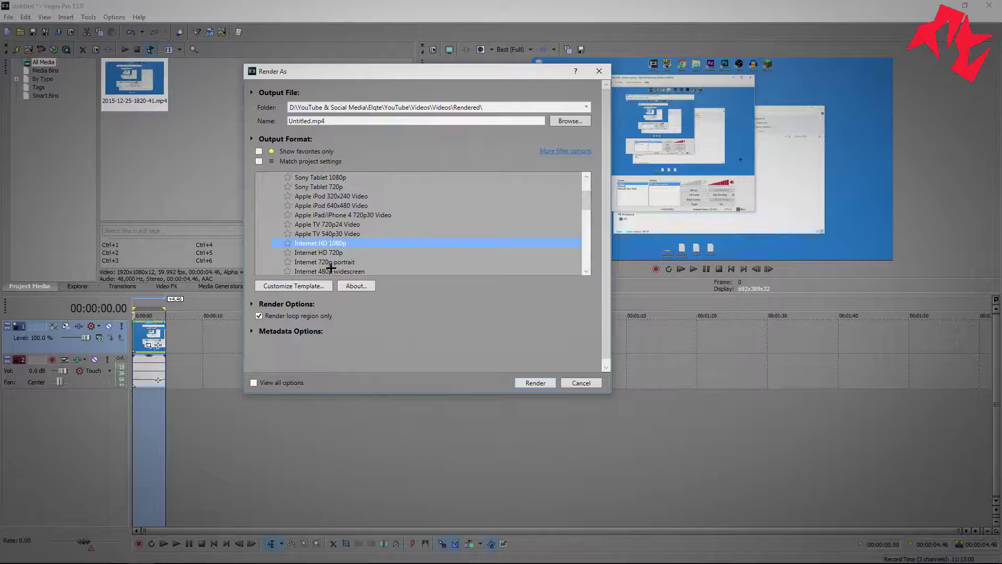
Step: Customize the Internet HD 1080p template, keeping the frame size at HD 1080 (1920x1080)
left_click(313, 286)
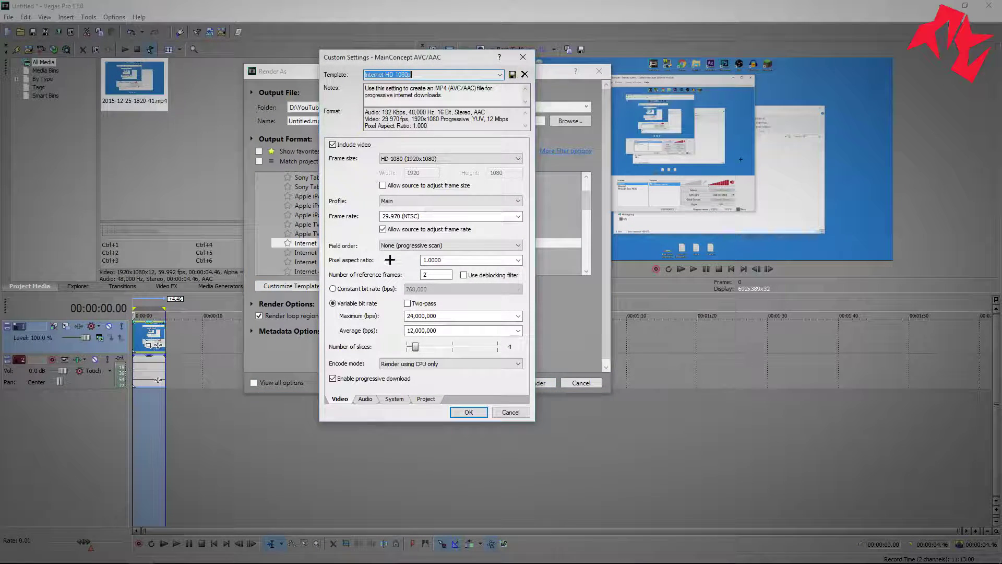
left_click_drag(450, 62, 589, 117)
left_click(572, 132)
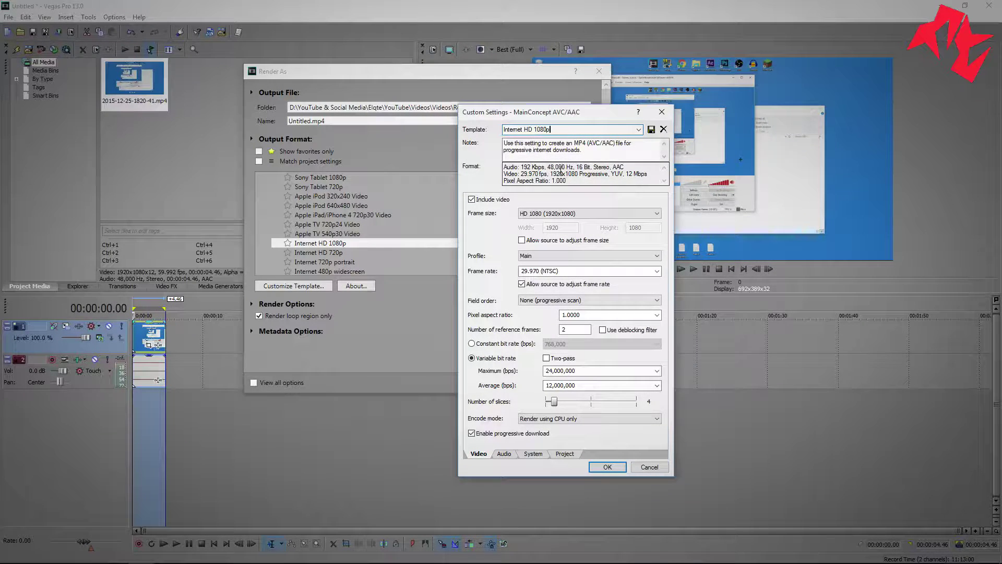
left_click(545, 213)
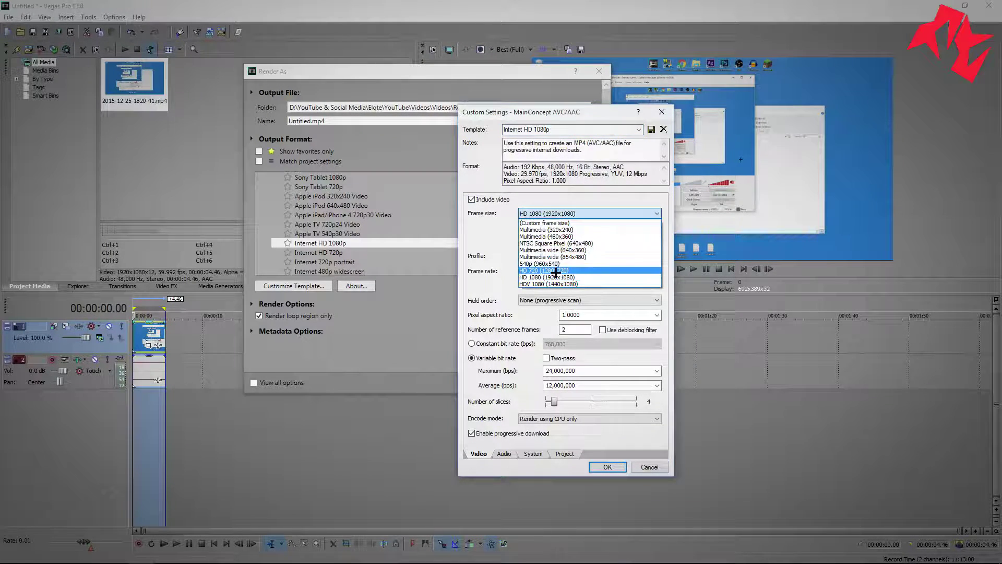
left_click(550, 214)
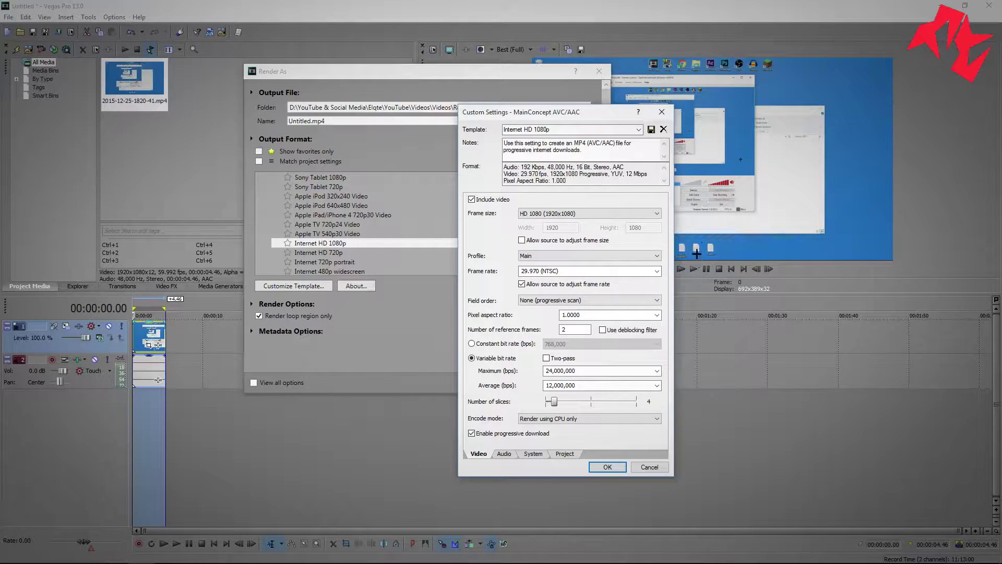
left_click(545, 214)
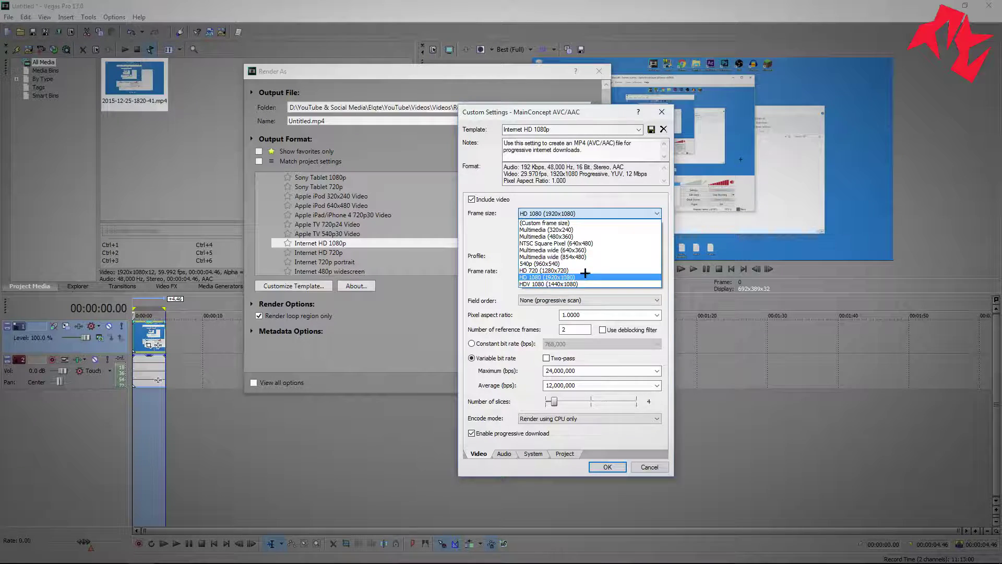
left_click(561, 198)
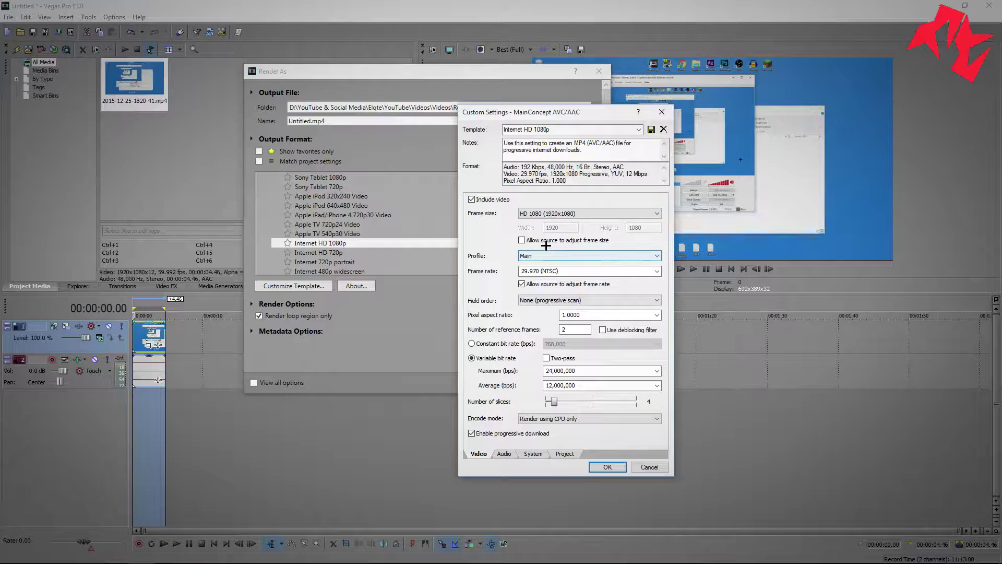
Step: Set the render profile to High and the frame rate to 60, and disallow the source from adjusting the frame rate
left_click(569, 255)
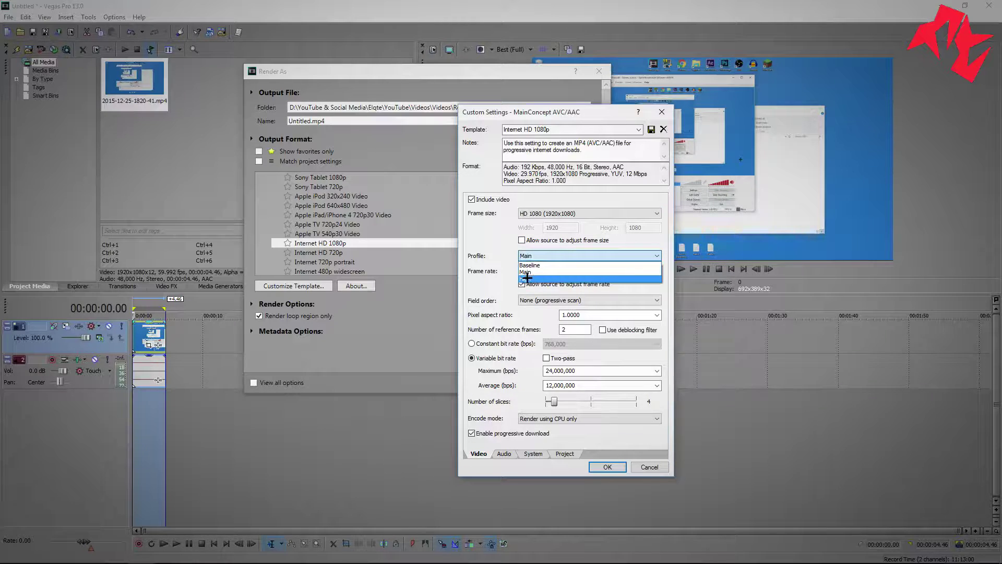
left_click(527, 277)
left_click(602, 270)
type("60")
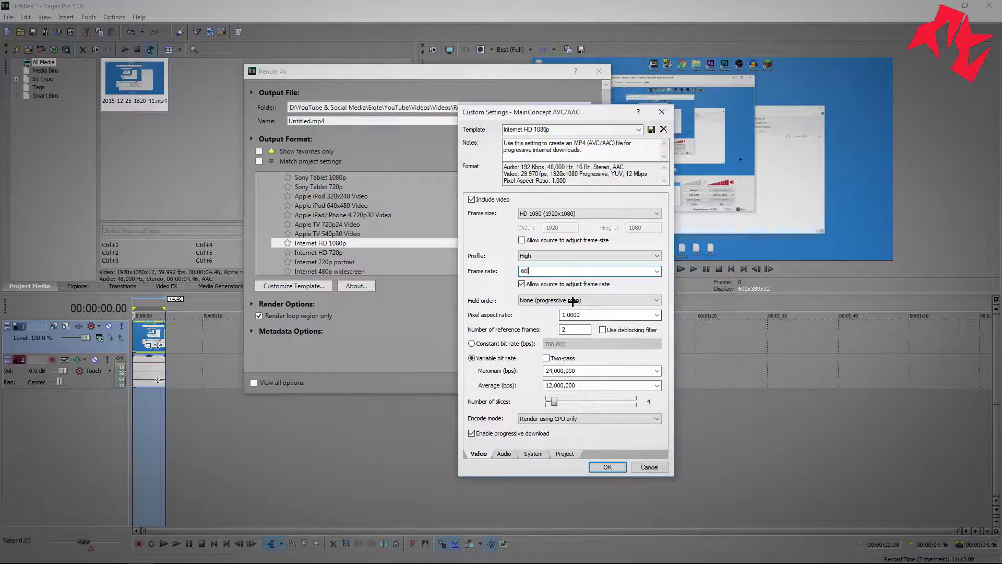
left_click(544, 284)
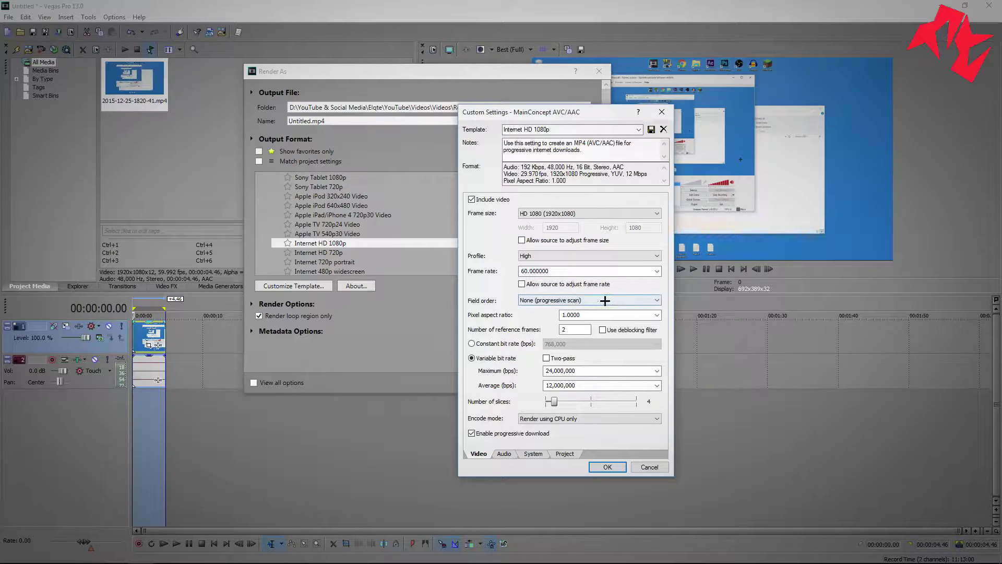
Step: Keep the field order at None (progressive scan) and review the pixel aspect ratio, reference frames and variable bit rate values
left_click(577, 300)
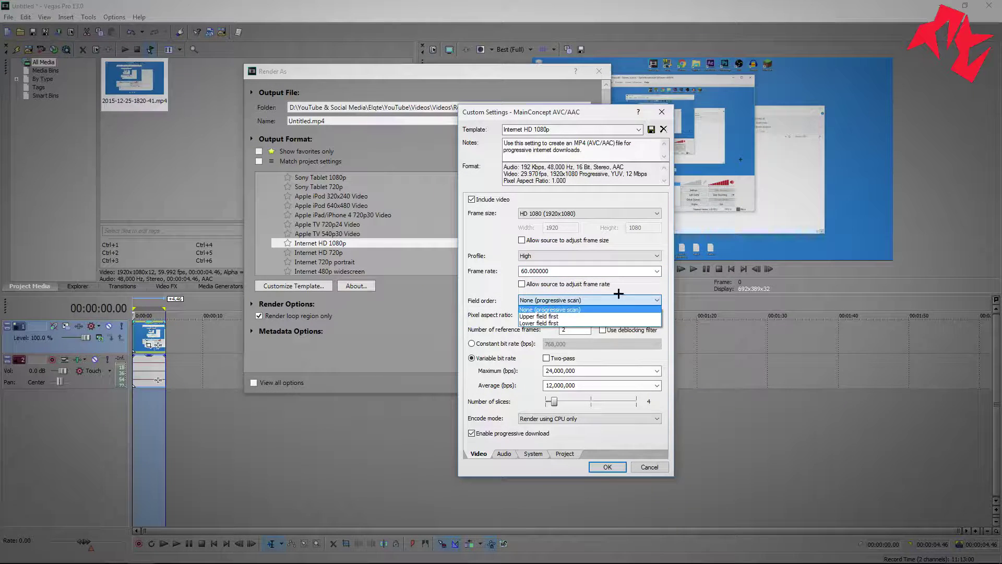
left_click(549, 309)
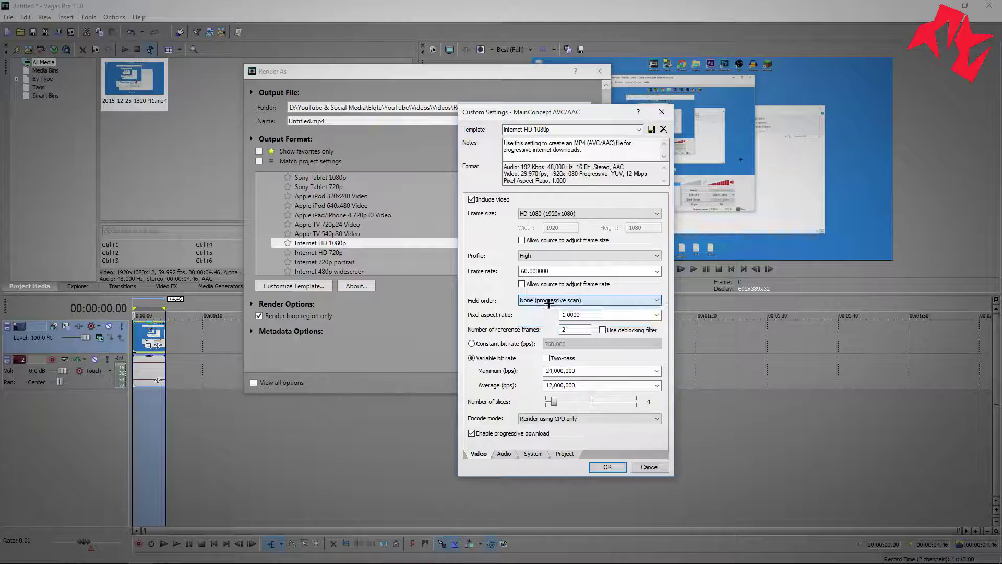
left_click(598, 313)
left_click(599, 313)
left_click(570, 332)
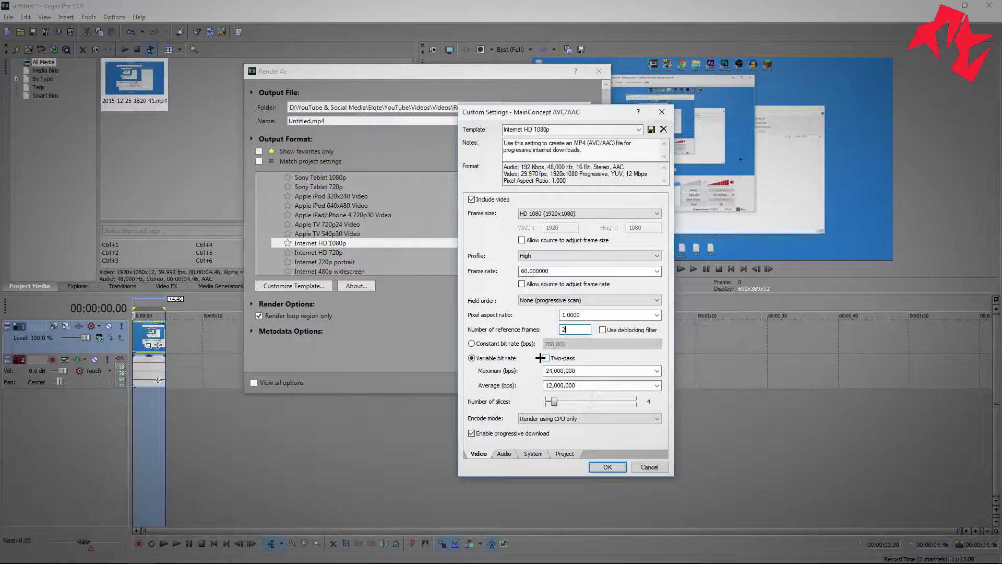
left_click(593, 373)
left_click(583, 384)
left_click(575, 386)
Step: Look at the encode mode options and run the encoder's GPU check
left_click(528, 418)
left_click(527, 425)
left_click(532, 453)
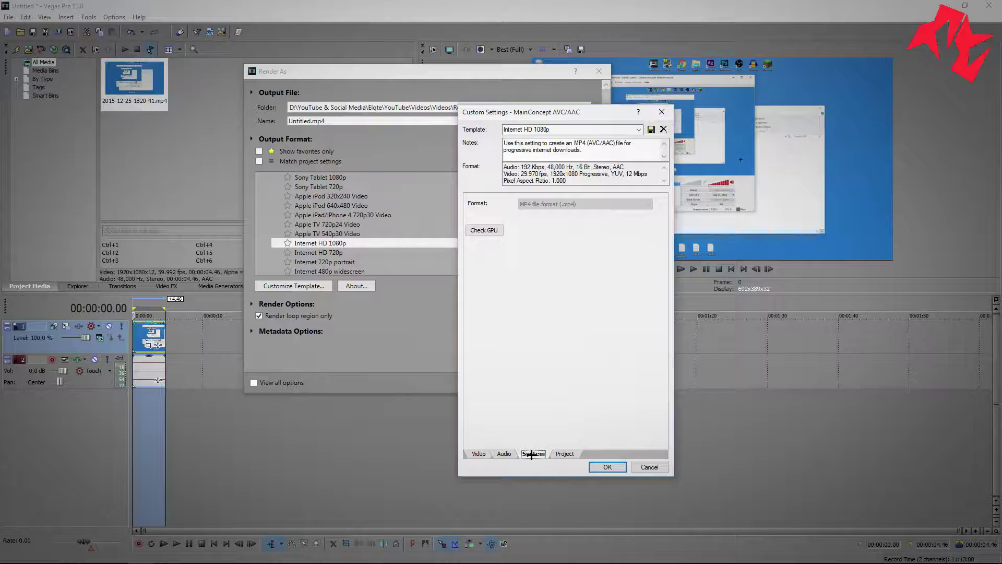
left_click(484, 229)
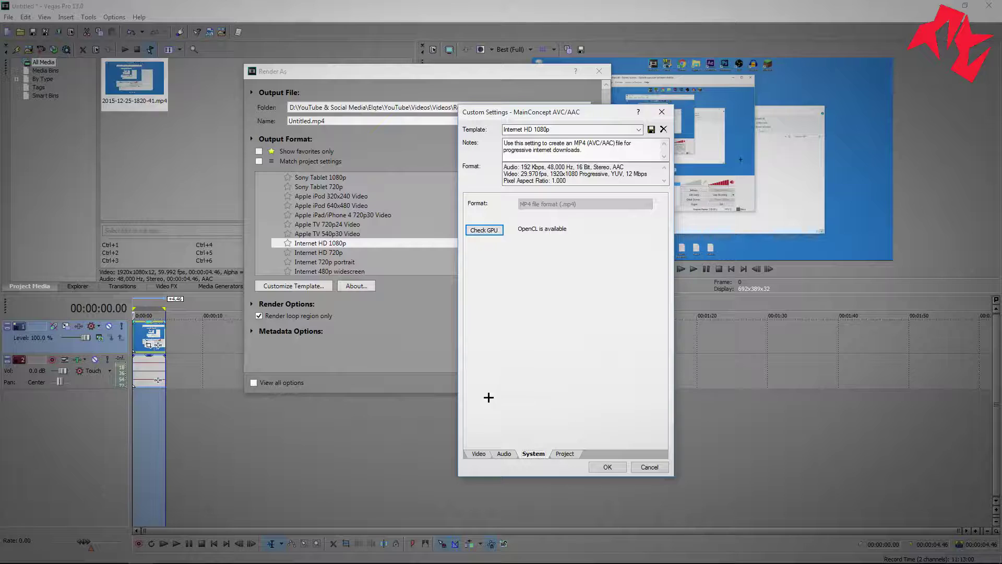
Step: Set the video encode mode to Render using OpenCL if available
left_click(479, 453)
left_click(548, 419)
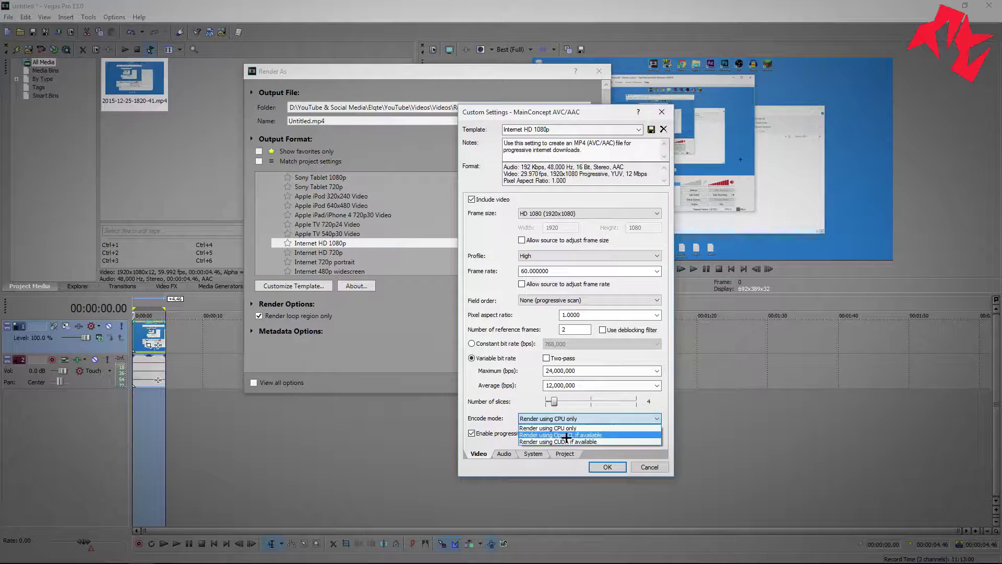
left_click(567, 417)
left_click(567, 418)
left_click(588, 435)
left_click(582, 419)
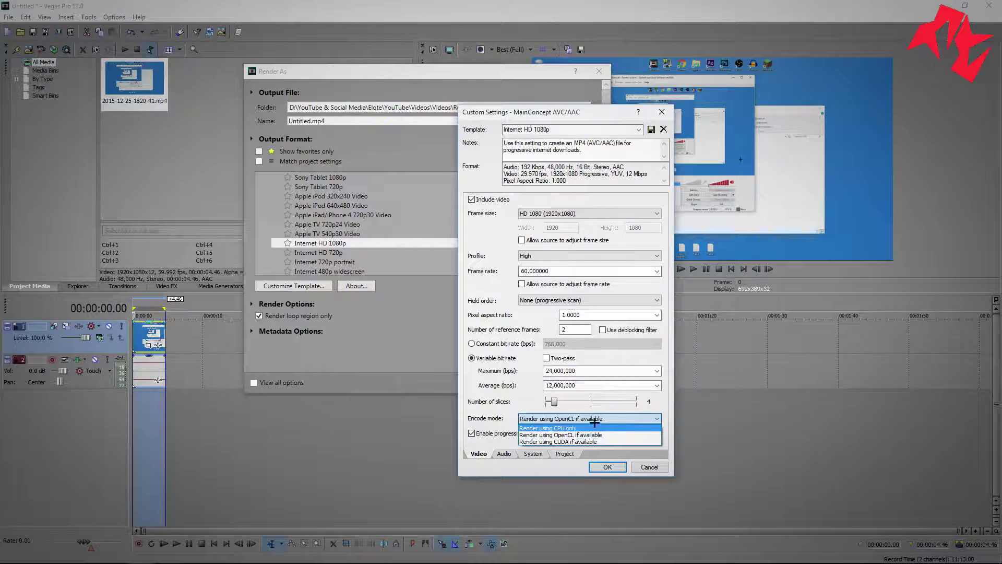
left_click(588, 421)
left_click(588, 420)
left_click(588, 420)
left_click(588, 420)
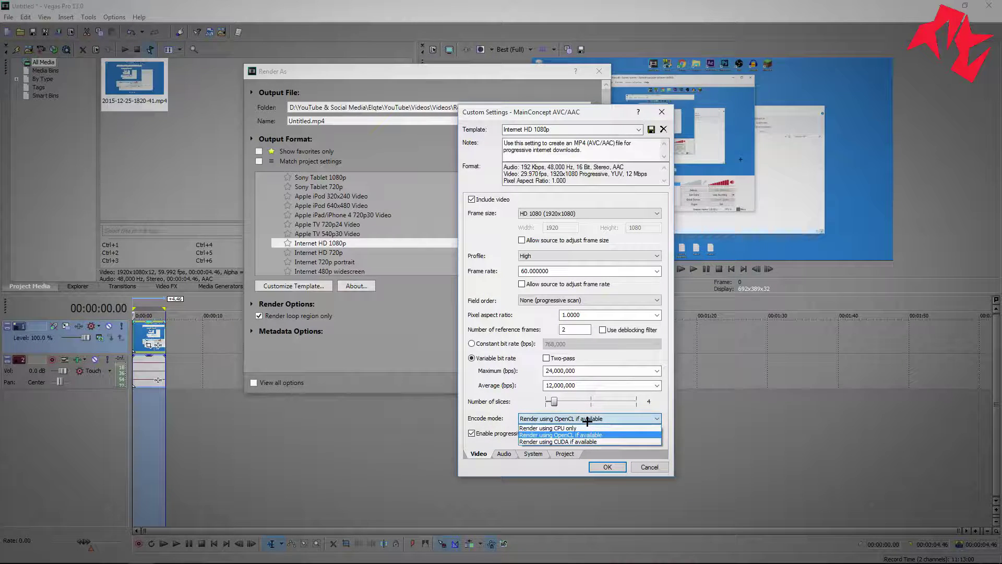
left_click(571, 418)
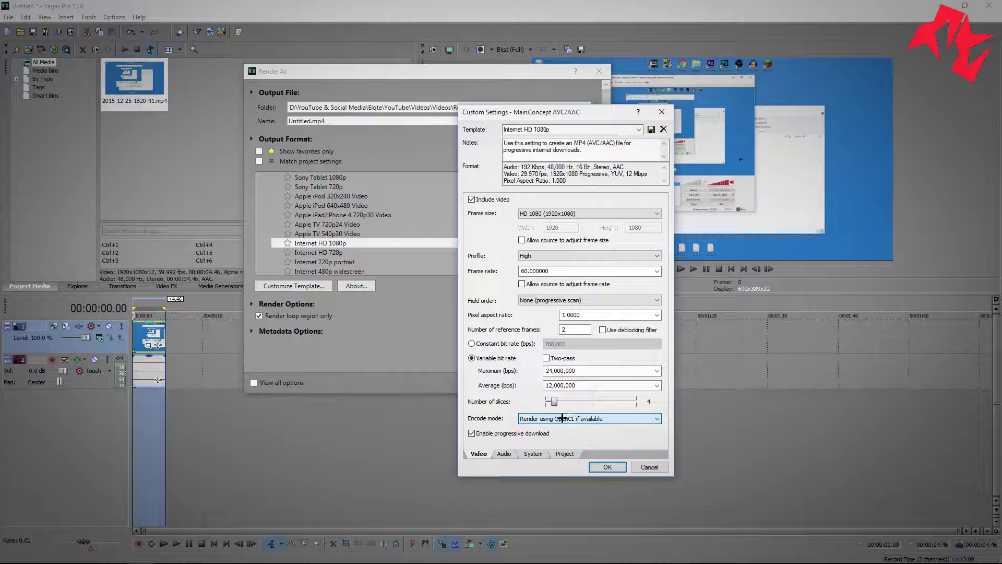
left_click(571, 418)
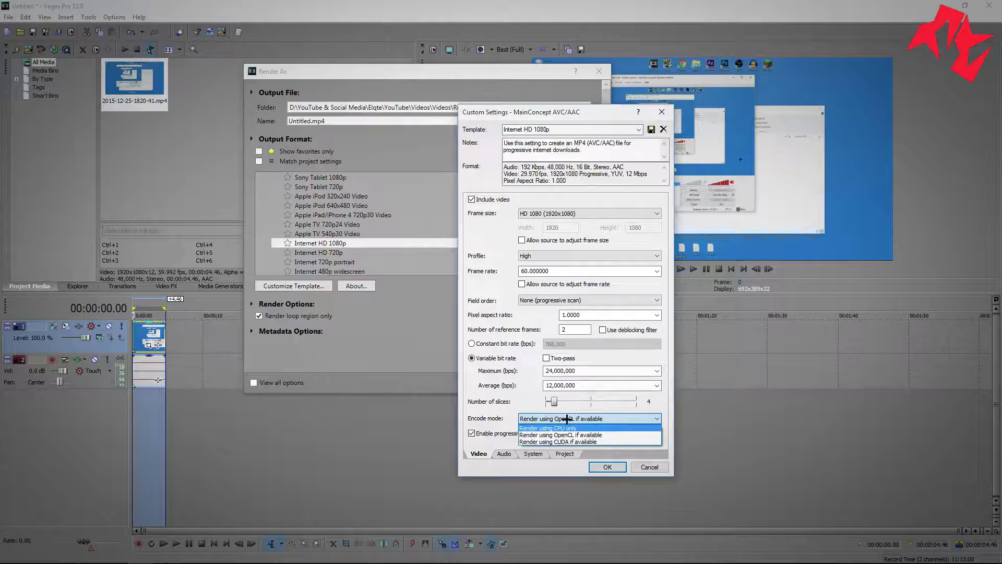
left_click(567, 418)
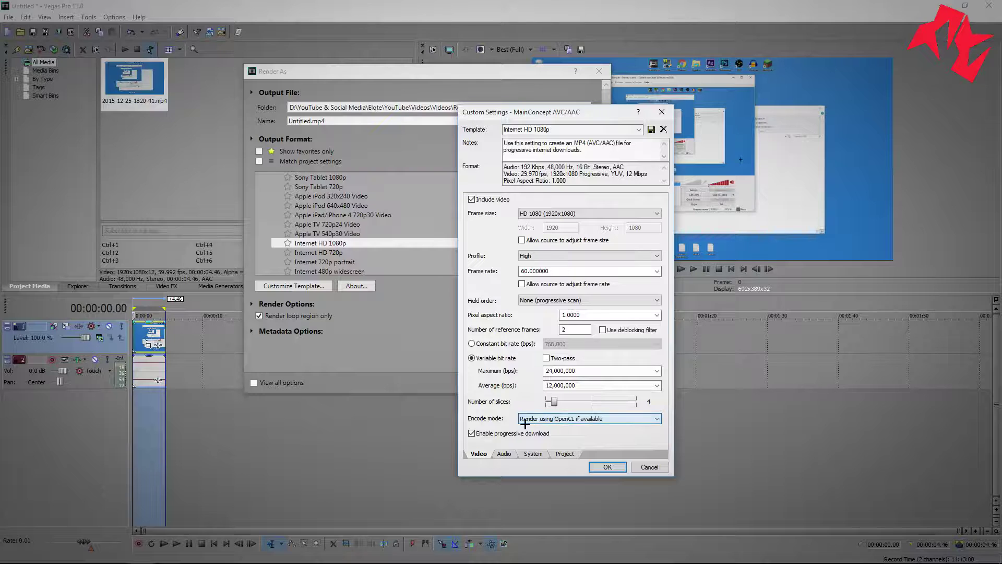
Step: Set the template's audio sample rate to 96,000 Hz and its audio bit rate to 512,000 bps
left_click(500, 453)
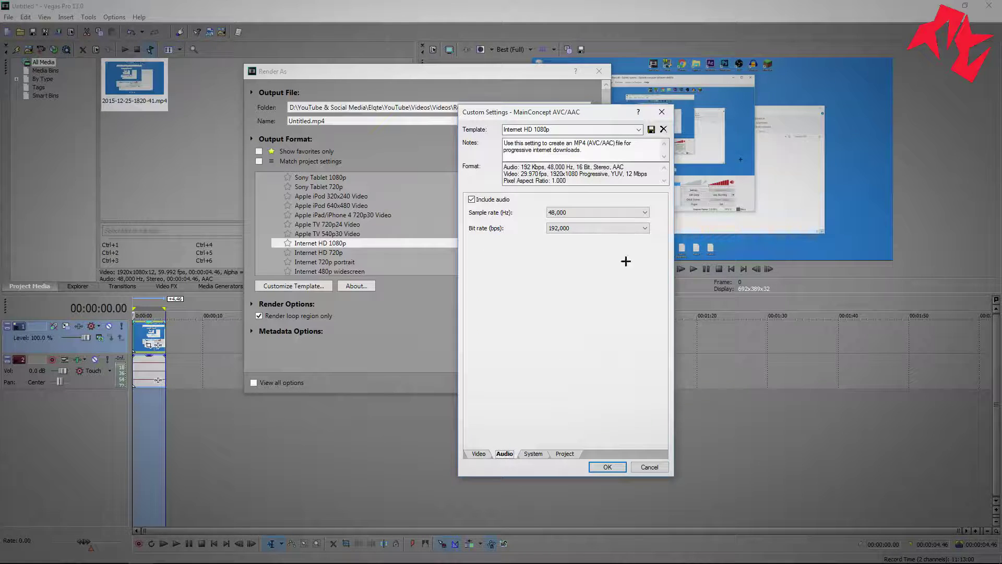
left_click(574, 211)
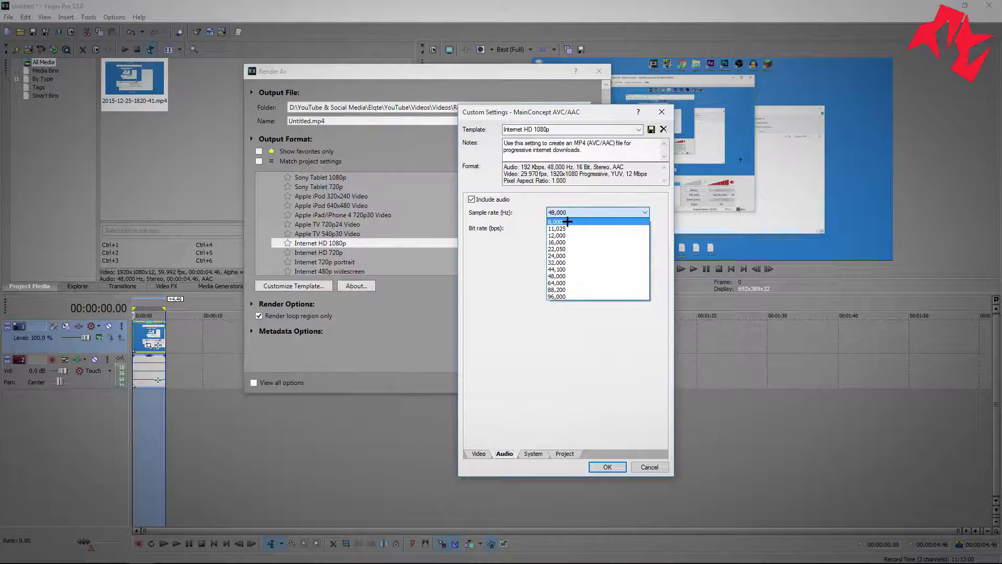
left_click(561, 295)
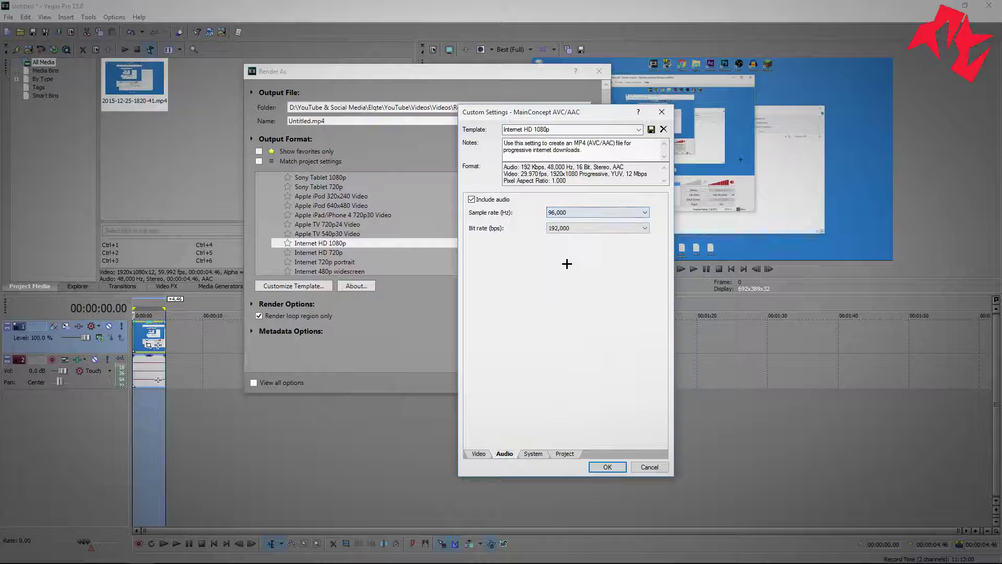
left_click(575, 228)
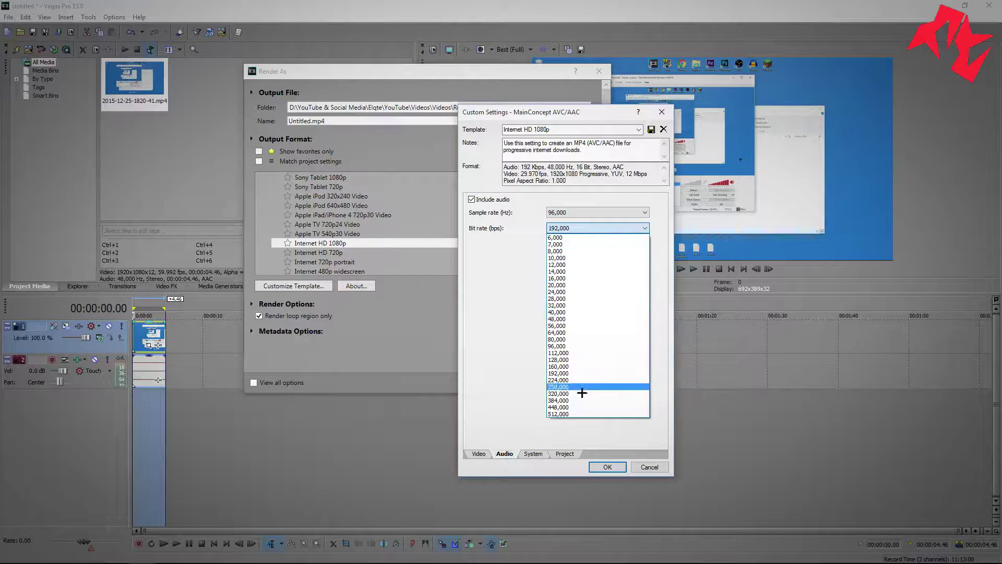
left_click(585, 414)
Step: Review the available audio sample rates and bit rates, keeping 96,000 Hz and 512,000 bps selected
left_click(577, 212)
left_click(575, 211)
left_click(579, 228)
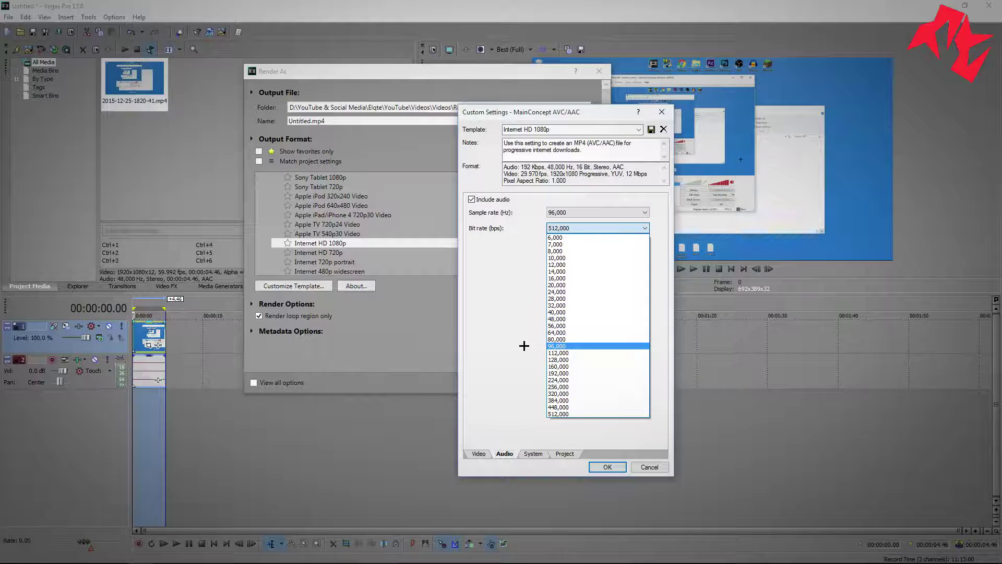
left_click(569, 413)
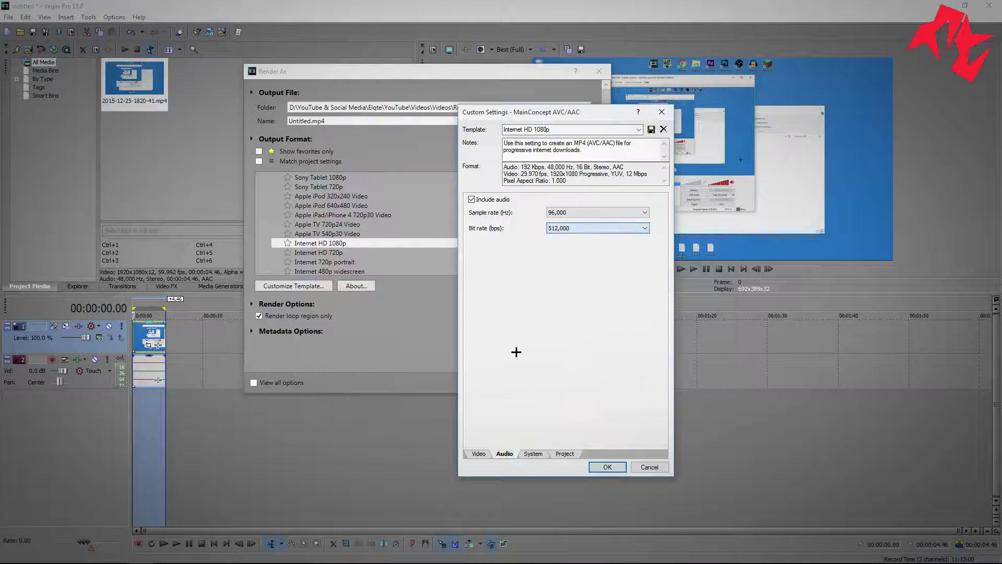
left_click(556, 229)
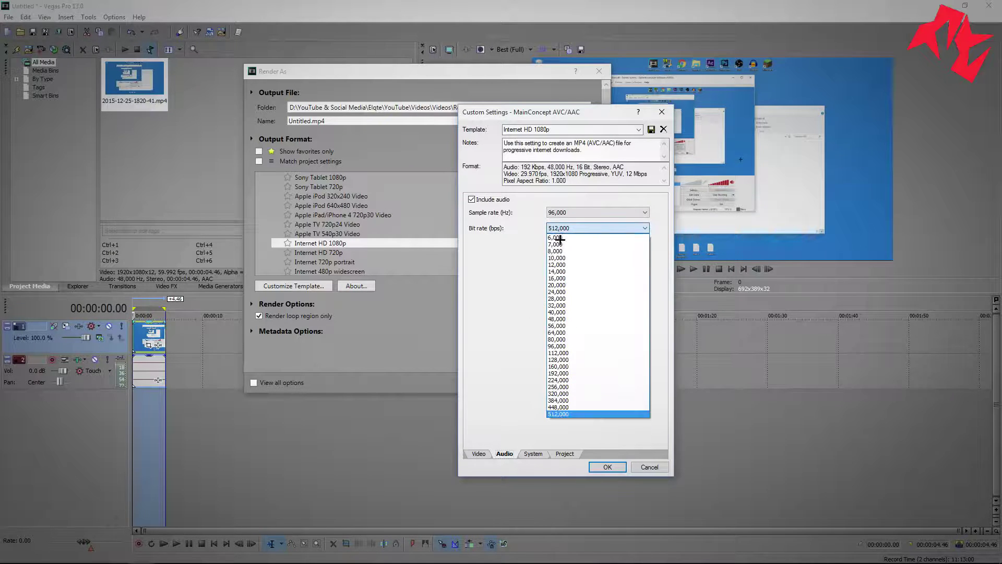
left_click(569, 413)
left_click(604, 209)
left_click(610, 209)
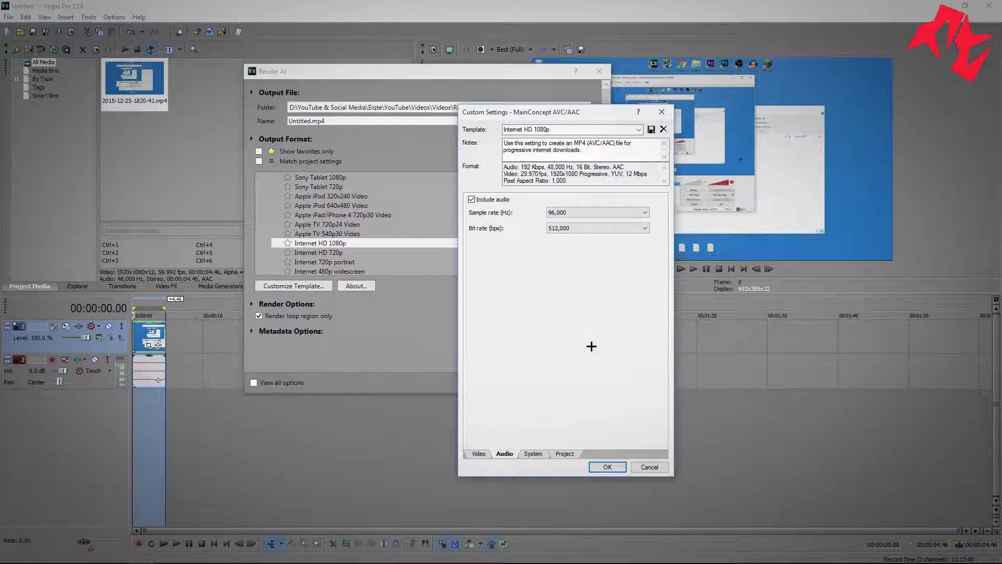
left_click(580, 213)
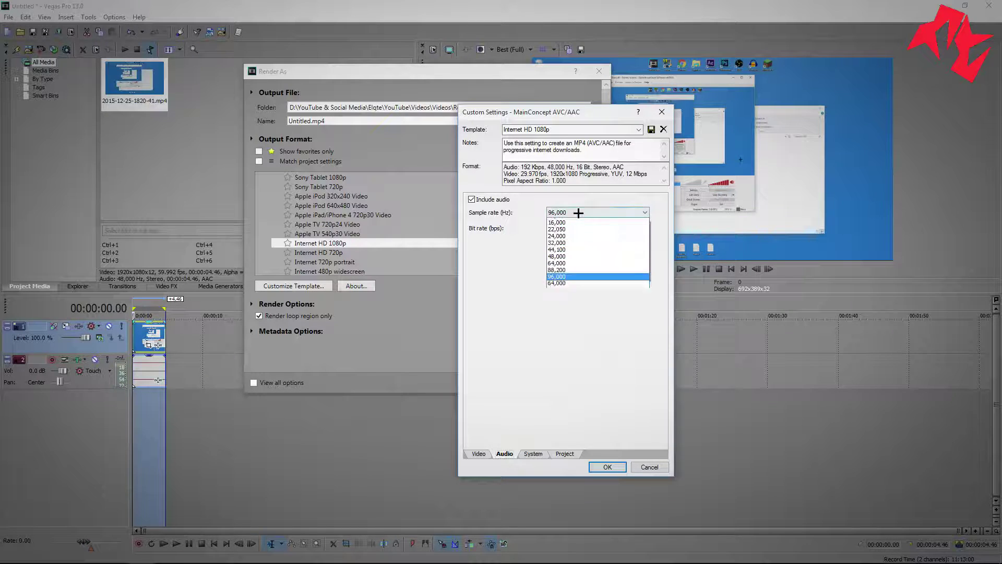
left_click(527, 459)
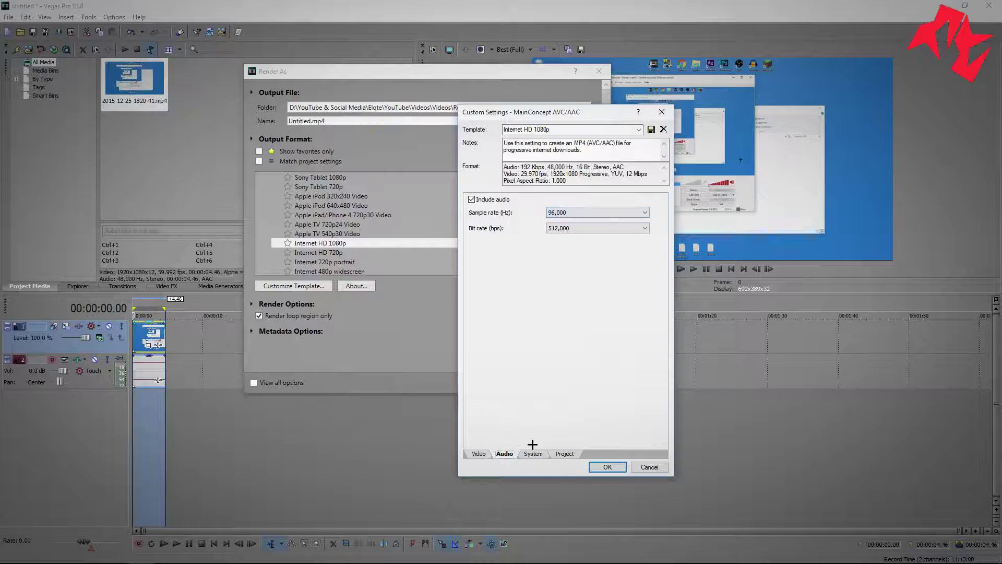
Step: Look through the template's system and project settings, moving the custom settings dialog aside
left_click(534, 452)
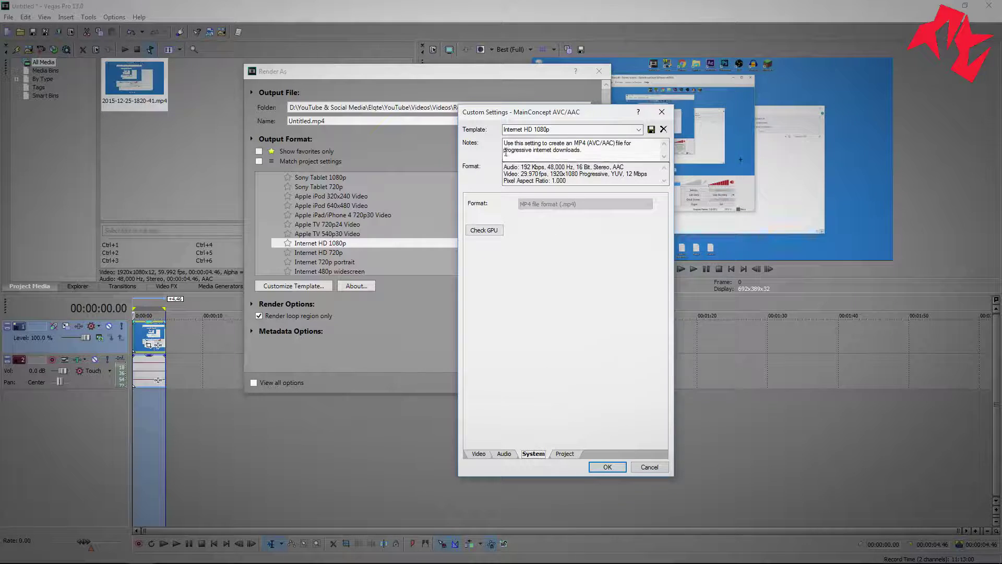
left_click_drag(521, 111, 623, 110)
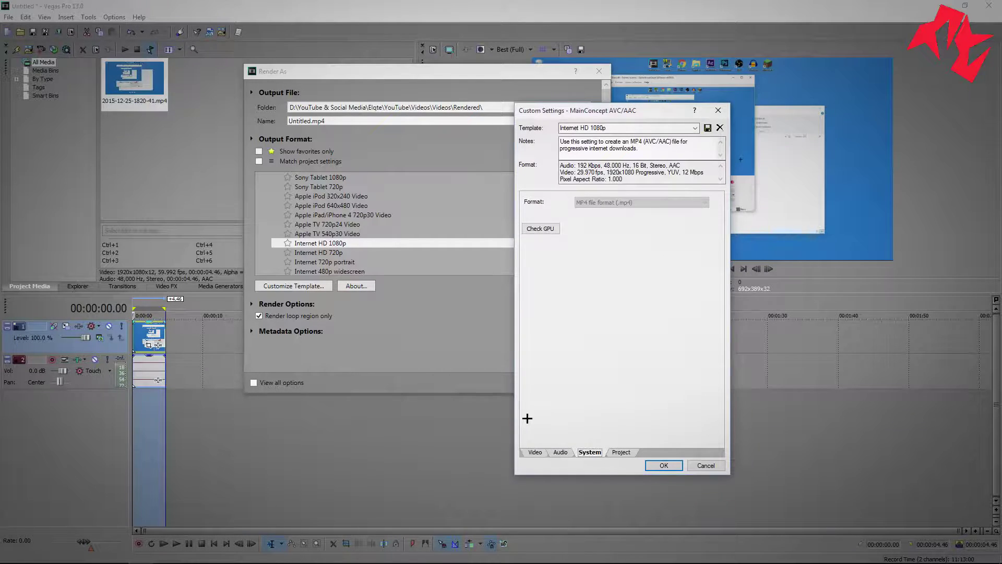
left_click(622, 451)
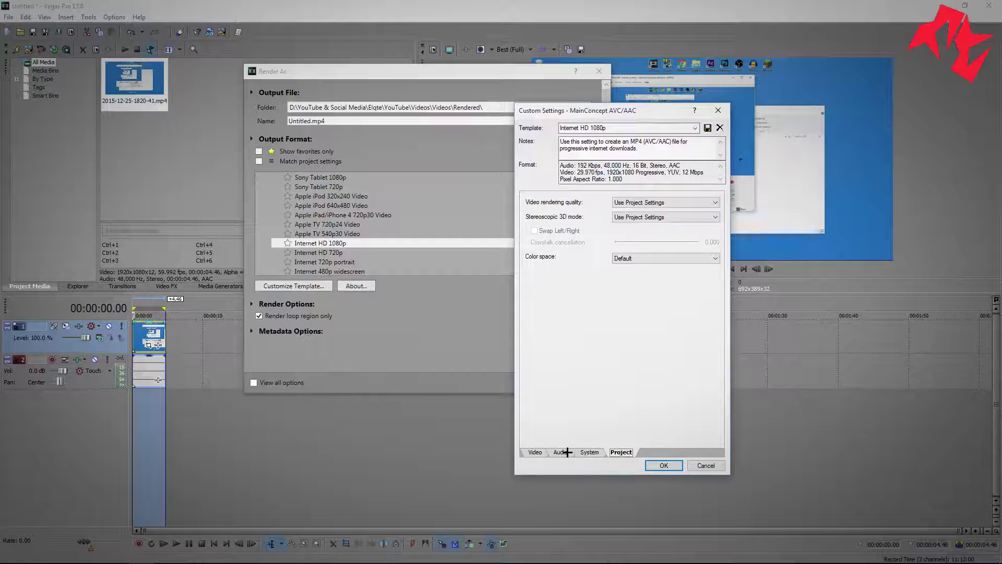
left_click(597, 452)
Step: Set the video rendering quality in the template's project settings to Best
left_click(619, 452)
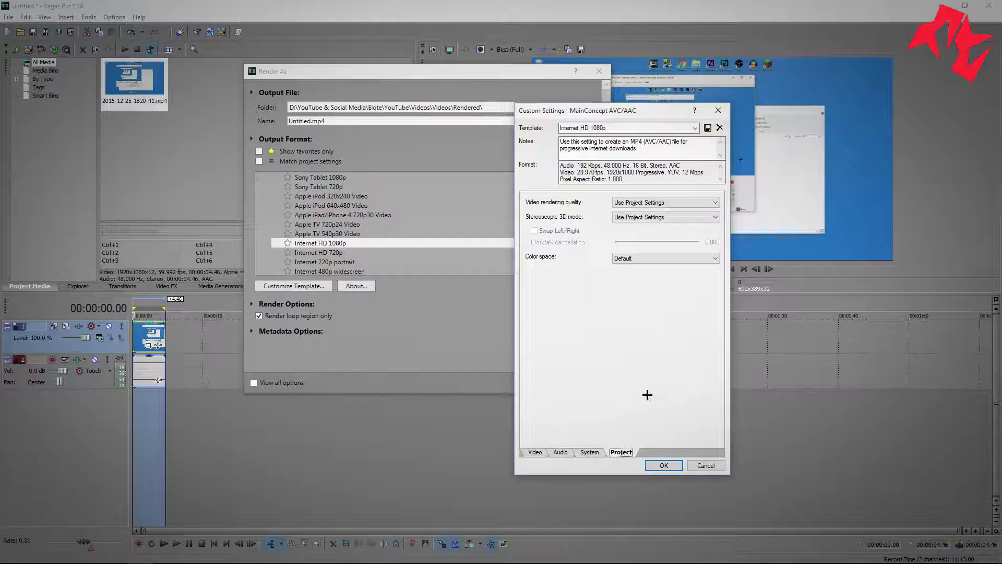
left_click(652, 203)
left_click(631, 202)
left_click(631, 203)
left_click(635, 239)
Step: Review the stereoscopic 3D mode and color space options, keeping Use Project Settings and Default
left_click(630, 217)
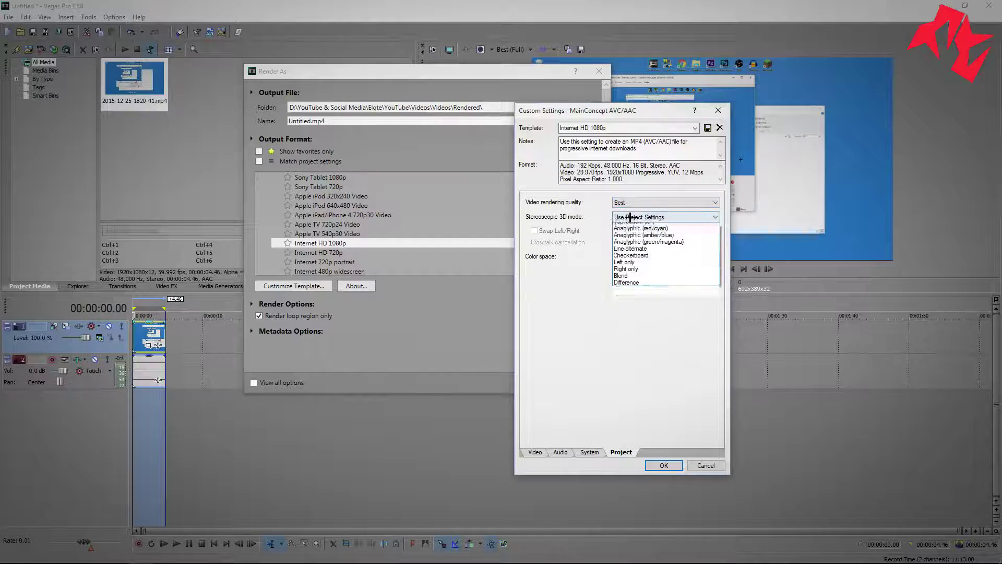
left_click(630, 217)
left_click(630, 217)
left_click(631, 217)
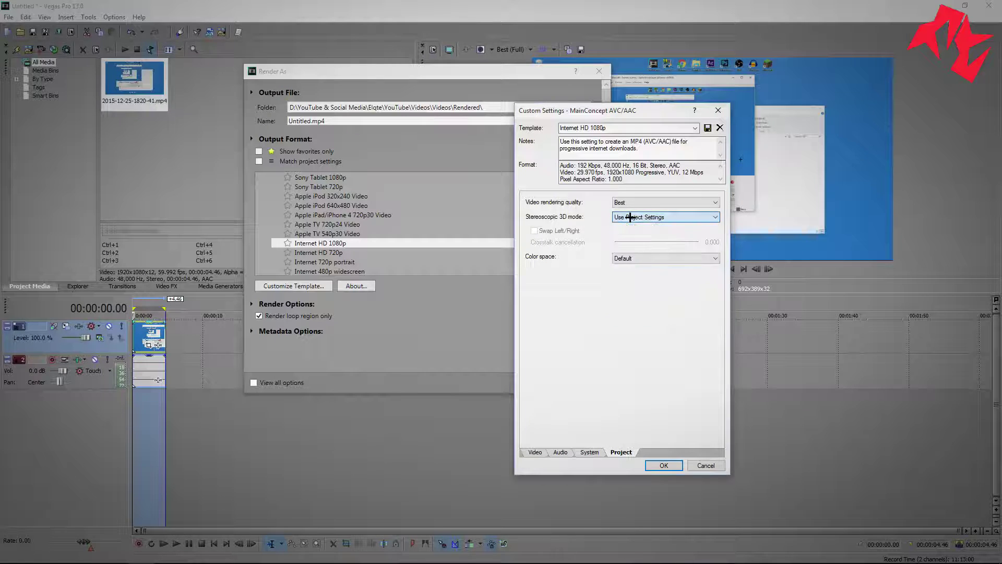
left_click(645, 258)
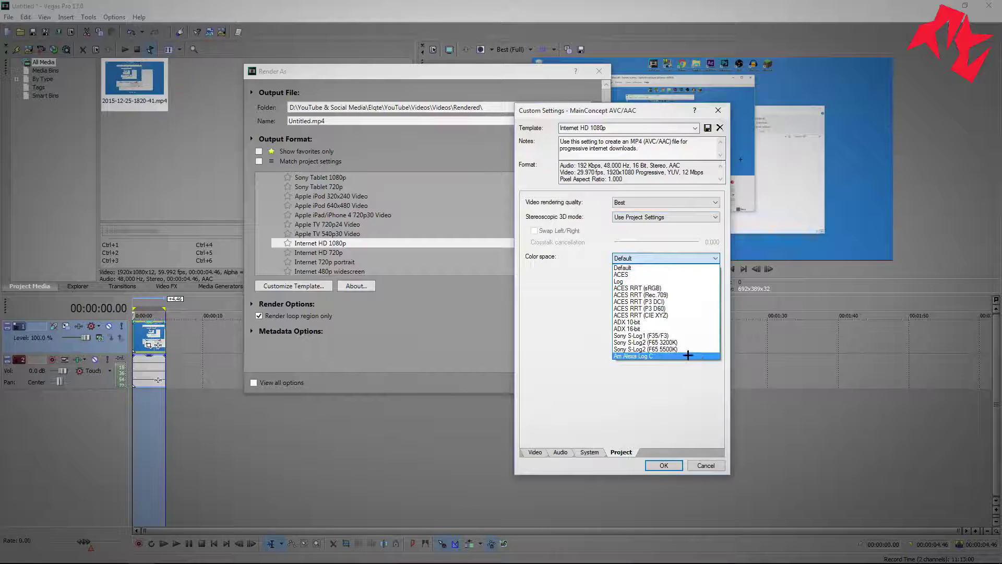
left_click(663, 255)
left_click(647, 214)
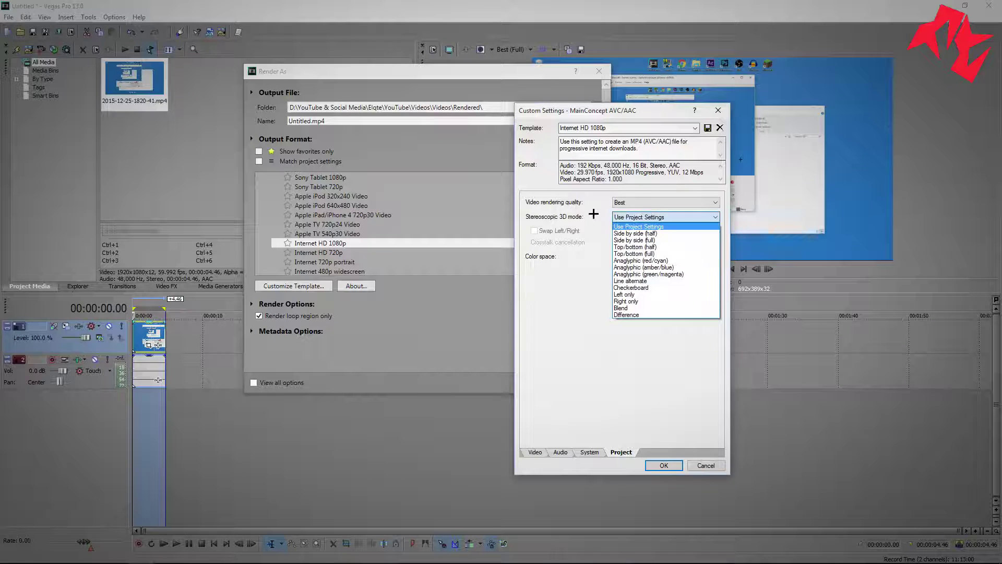
left_click(646, 218)
left_click(646, 218)
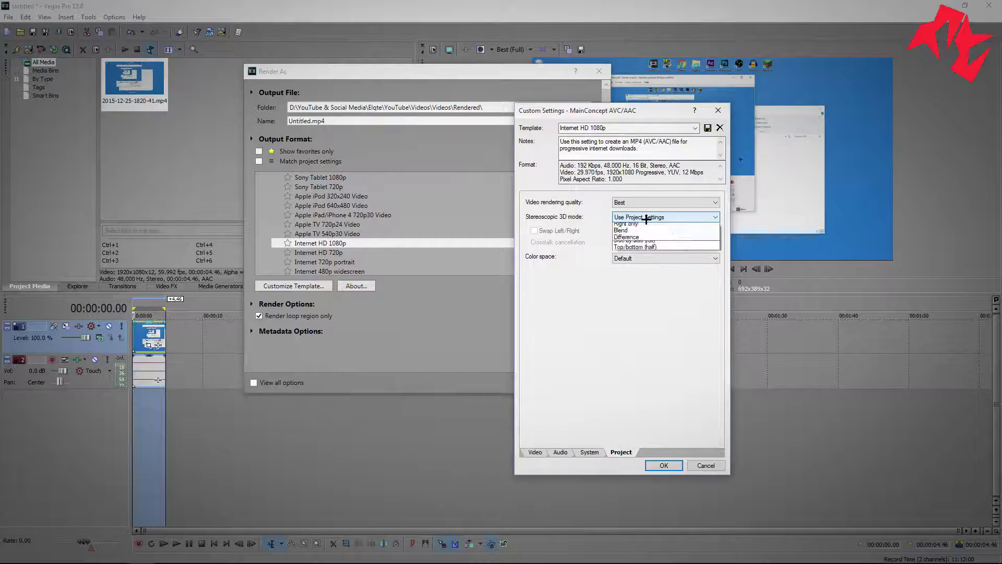
left_click(646, 218)
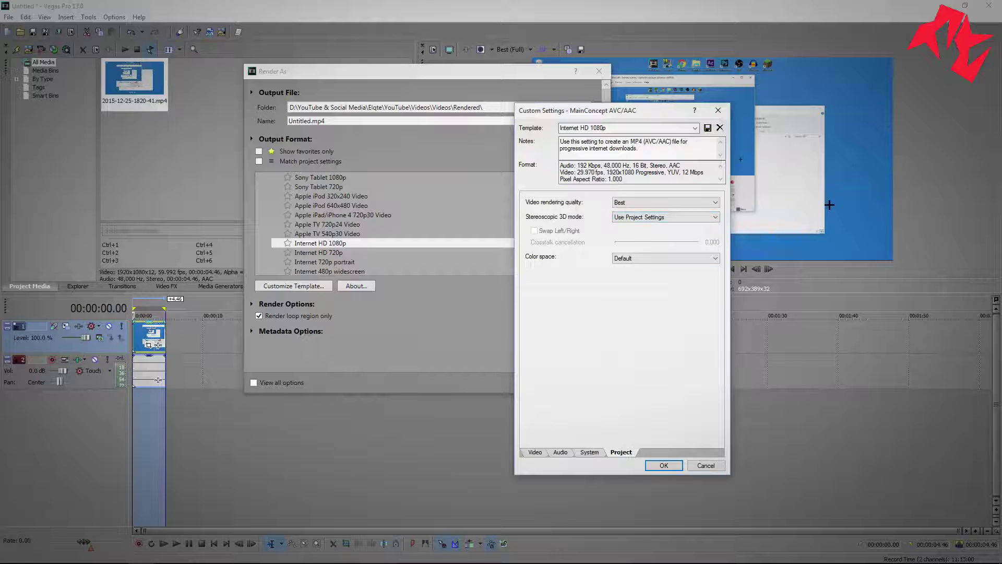
left_click(703, 216)
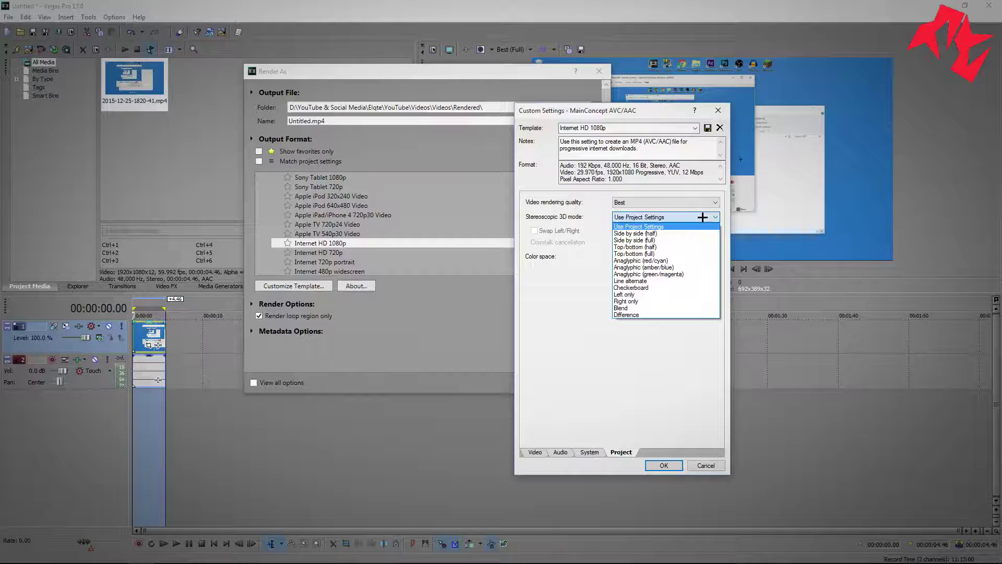
left_click(639, 226)
left_click(633, 258)
left_click(633, 262)
left_click(632, 259)
left_click(633, 261)
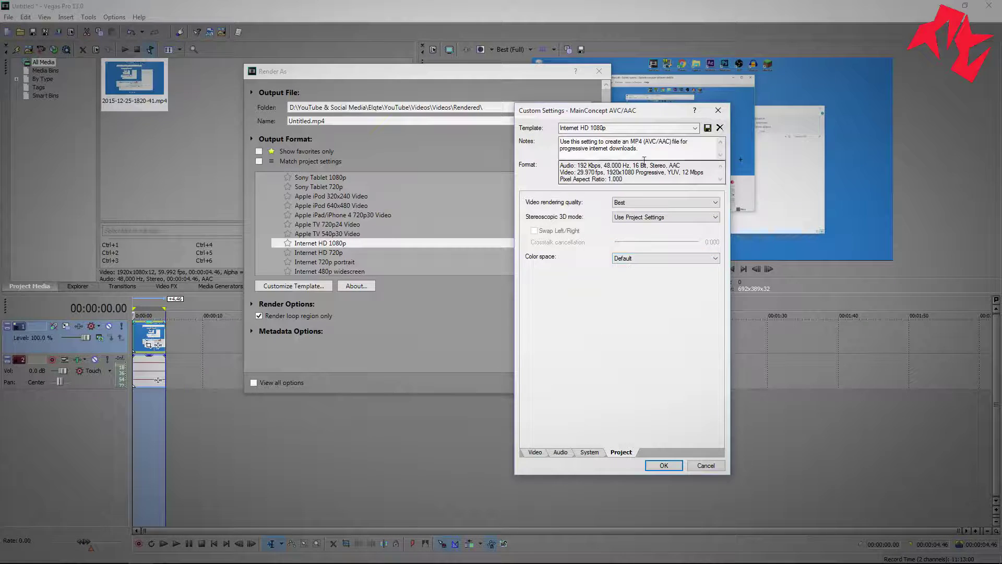
Step: Check the template name and format description, and accept the custom MainConcept AVC/AAC settings
left_click(652, 128)
left_click(651, 136)
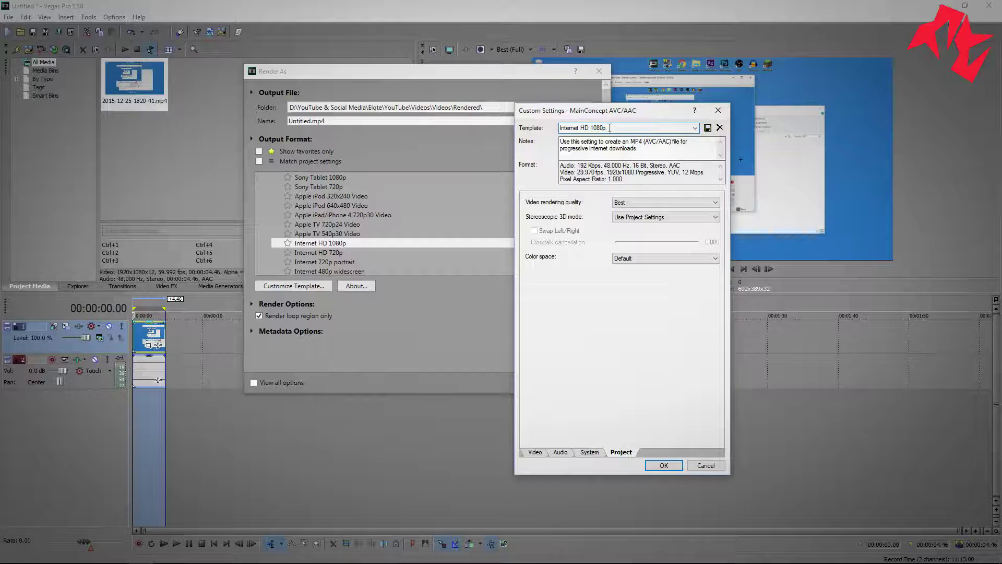
left_click(612, 127)
left_click(718, 162)
left_click(613, 173)
left_click_drag(637, 182, 533, 165)
left_click(673, 183)
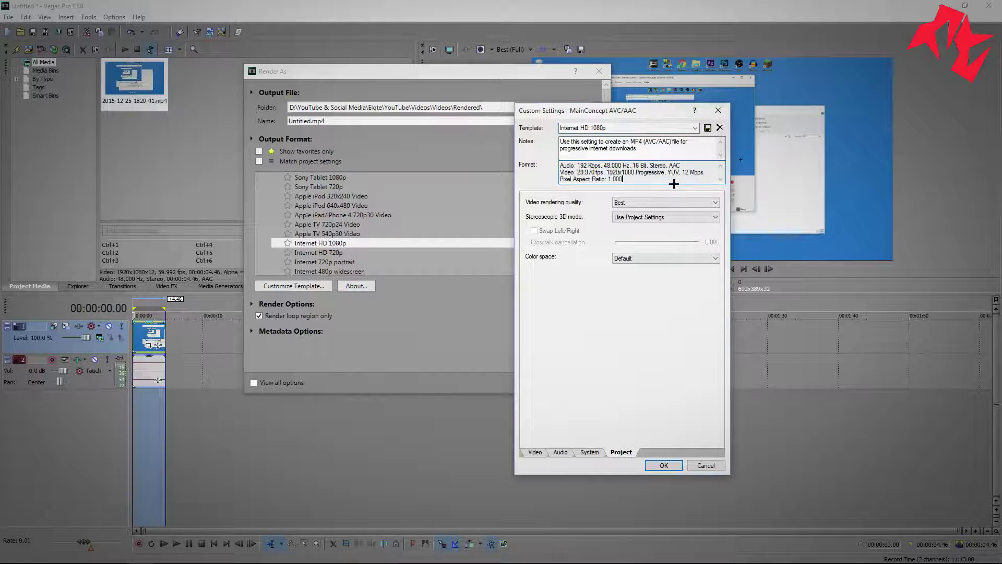
left_click(670, 465)
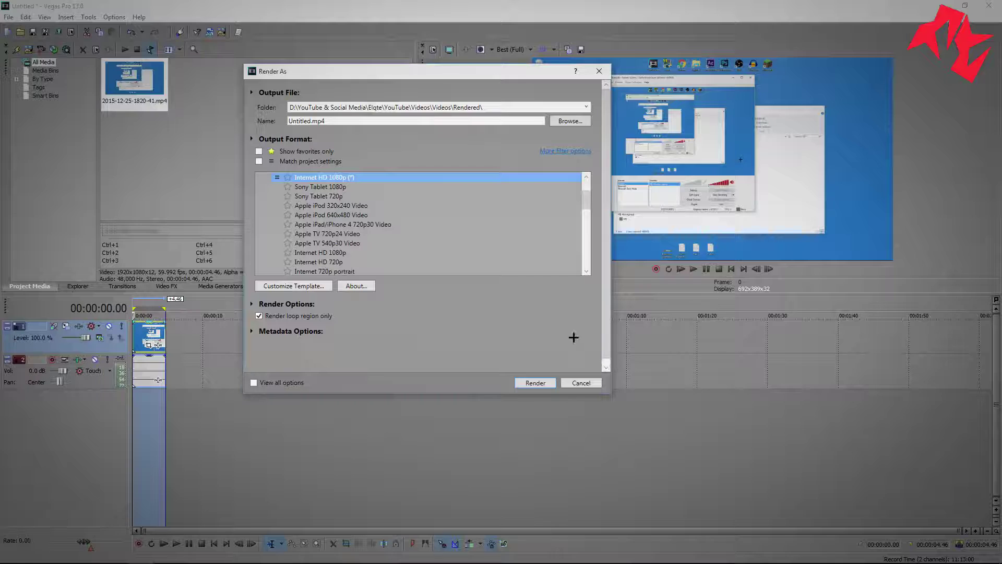
Step: Try to mark the custom Internet HD 1080p template as a favorite and filter the format list to favorites
left_click(287, 178)
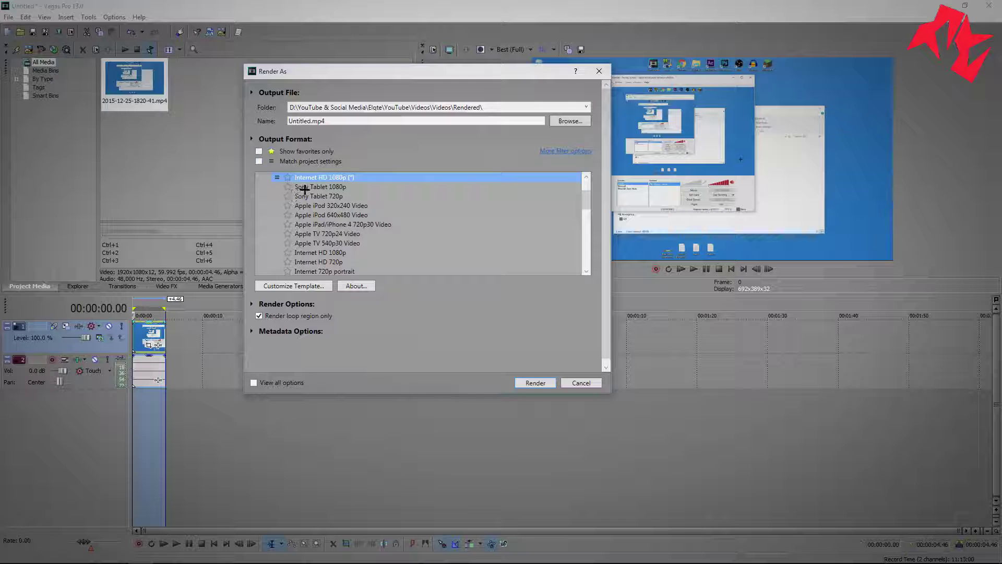
left_click(318, 151)
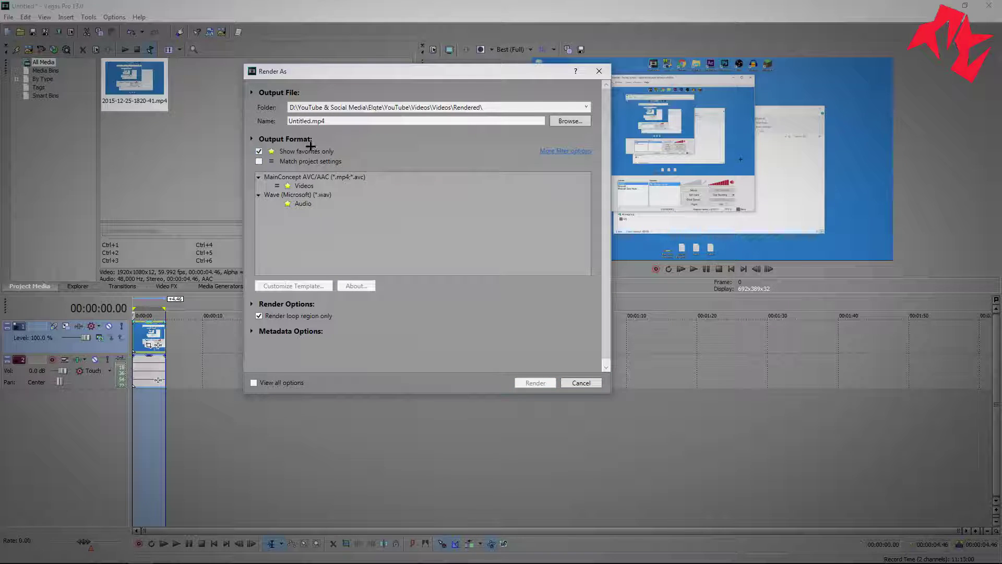
left_click(308, 186)
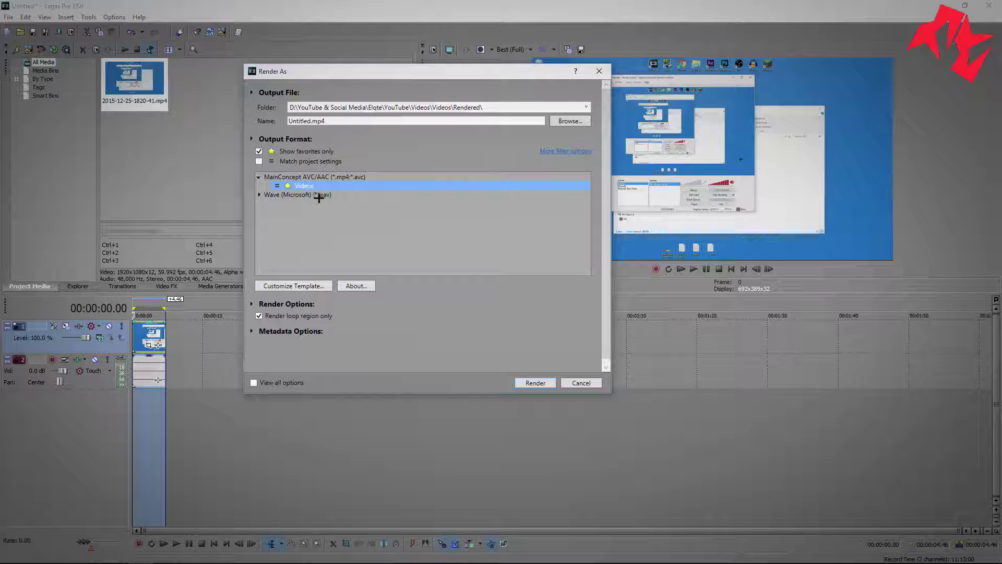
left_click(294, 155)
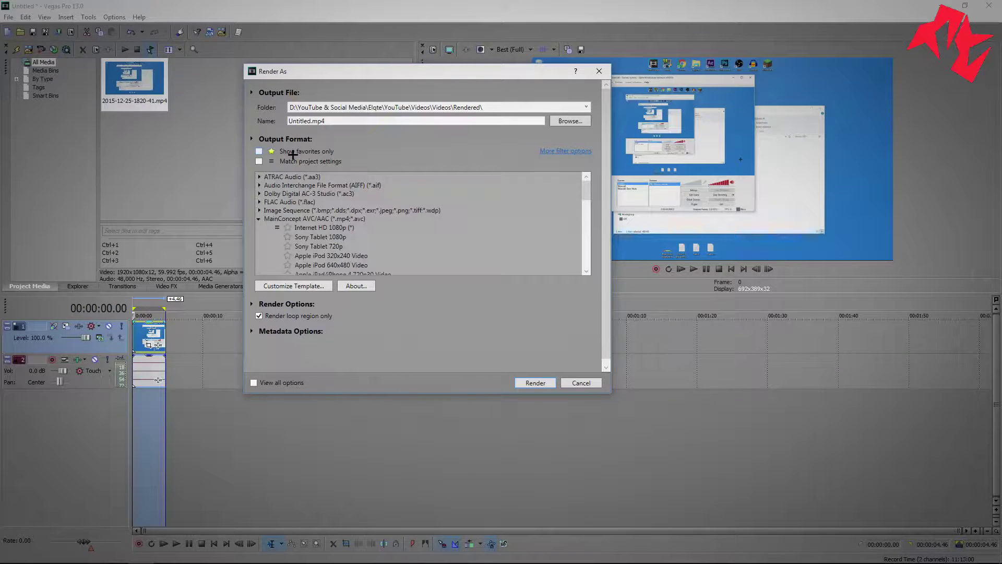
Step: Select the custom Internet HD 1080p template and view the MainConcept AVC/AAC plug-in information
right_click(322, 230)
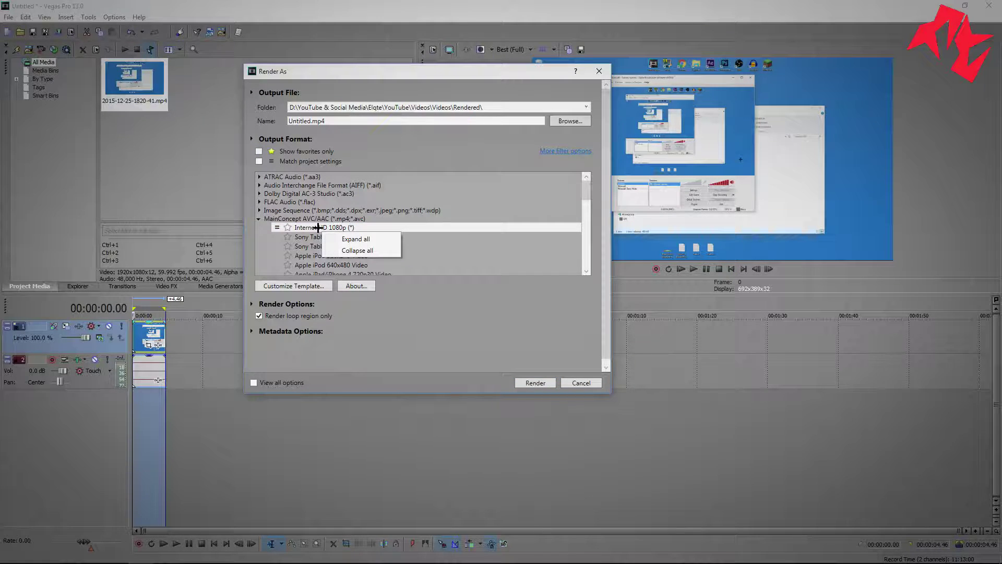
left_click(318, 227)
left_click(356, 286)
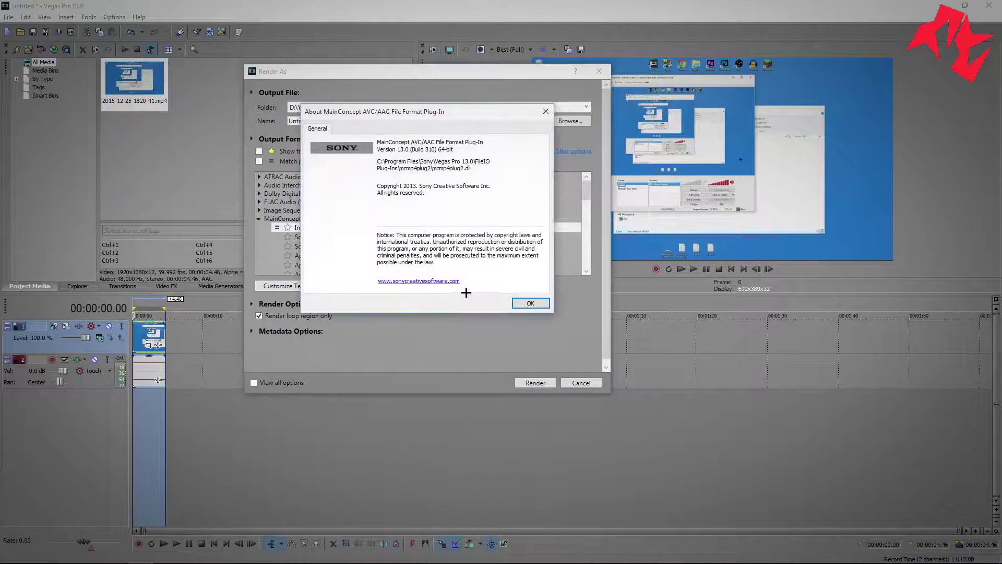
left_click(524, 305)
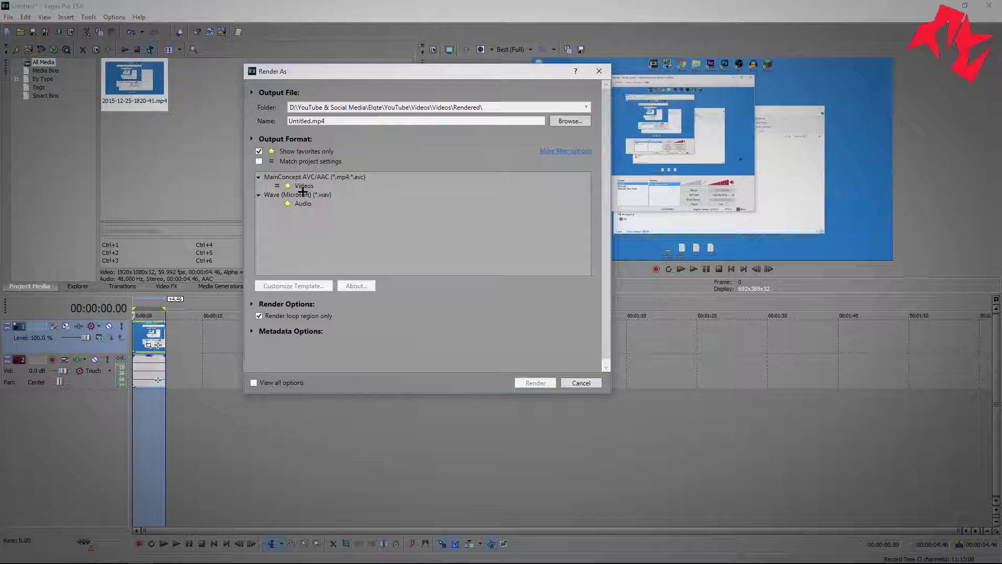
Step: Select the favorite Videos template, collapse the Wave format group, and leave the render dialog without rendering
left_click(302, 186)
left_click(259, 195)
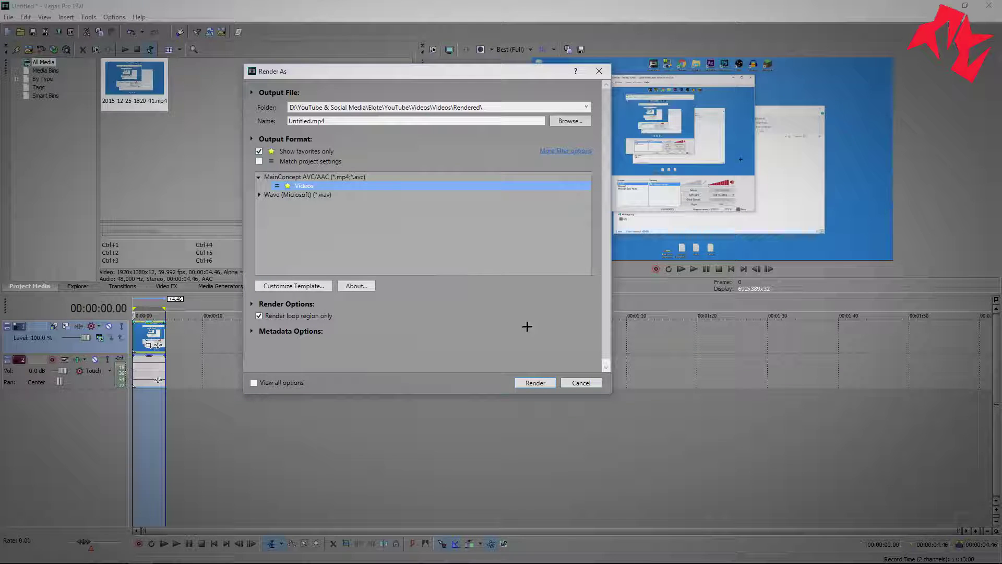
left_click(579, 382)
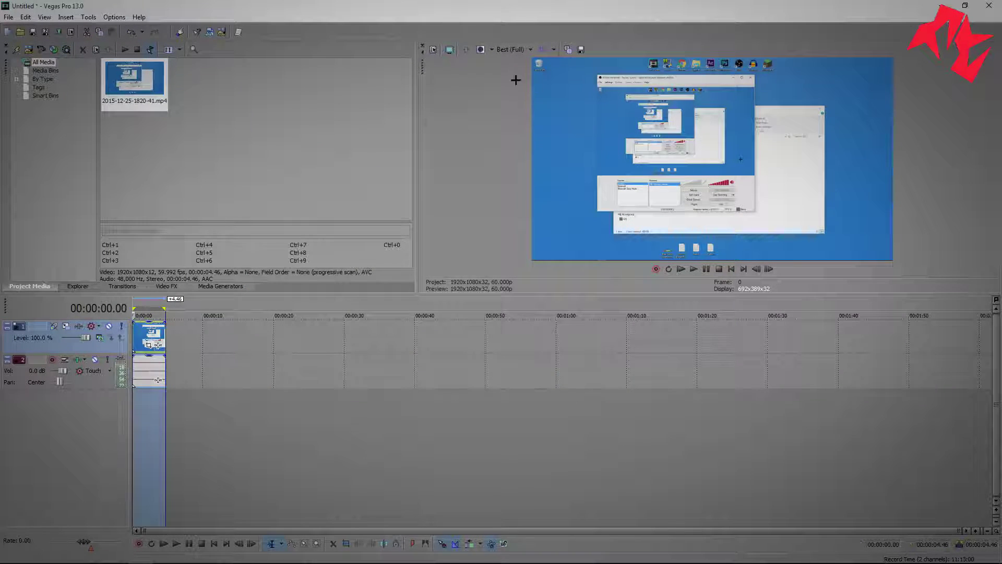
left_click(9, 16)
left_click(376, 49)
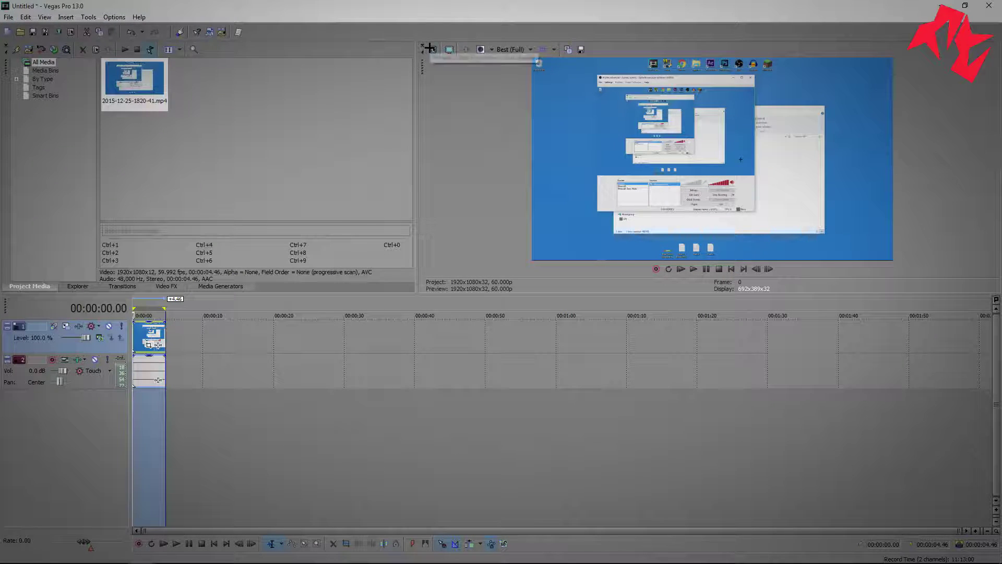
left_click(376, 141)
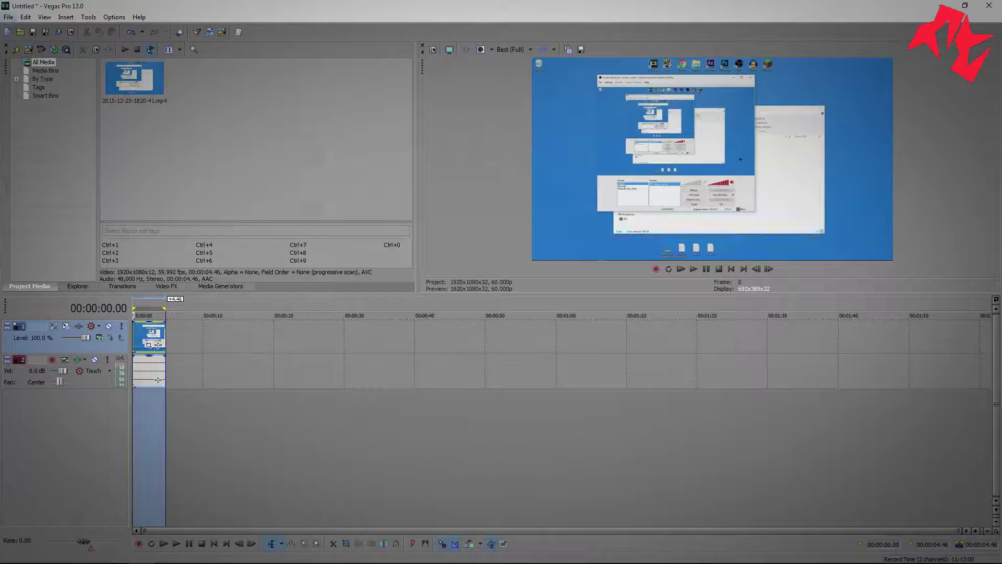
key("alt+f")
key("Escape")
Step: Clear the time selection over the clip and place the playhead at about 00:00:02.18
left_click(132, 405)
left_click(145, 410)
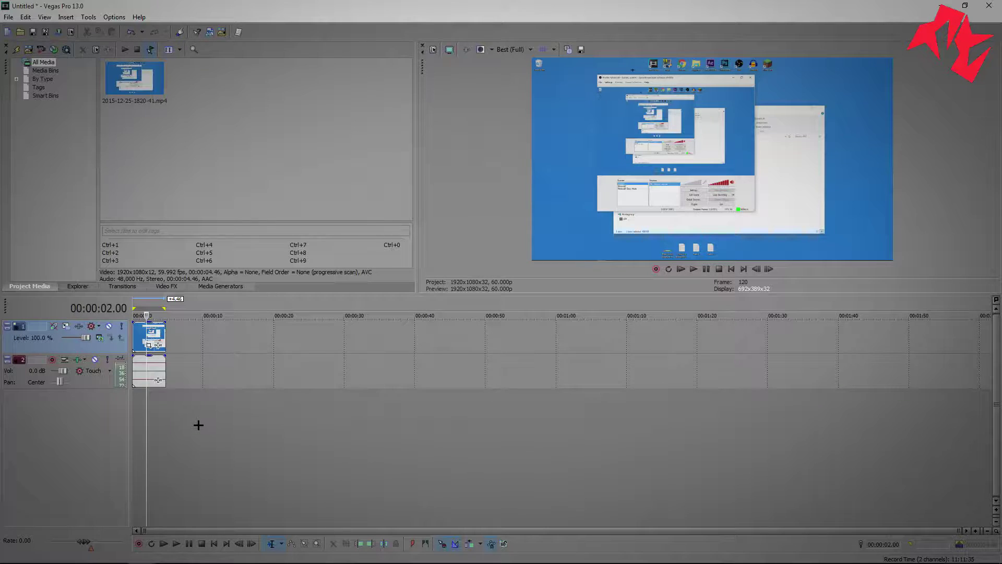
left_click_drag(147, 433, 151, 434)
left_click(152, 433)
left_click(148, 436)
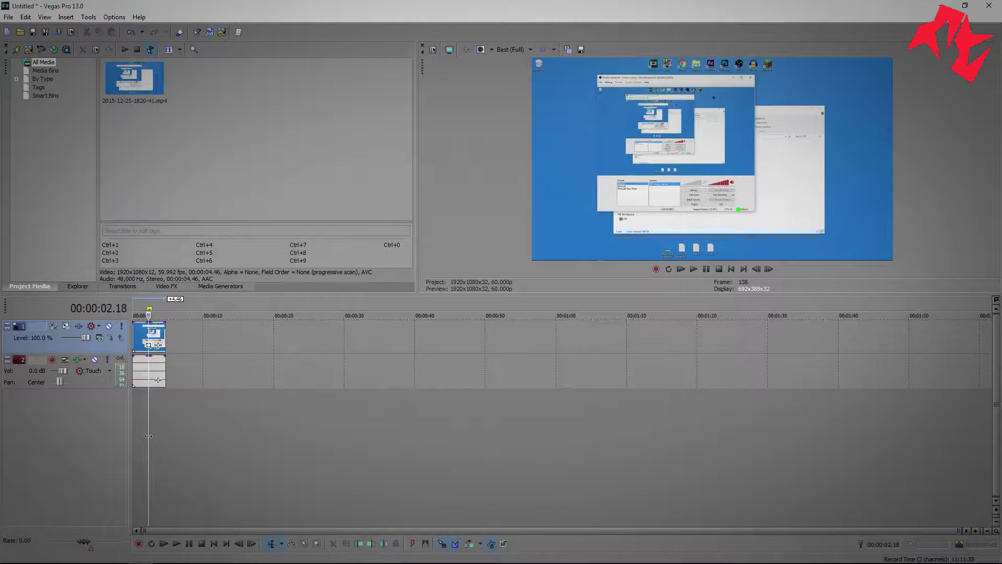